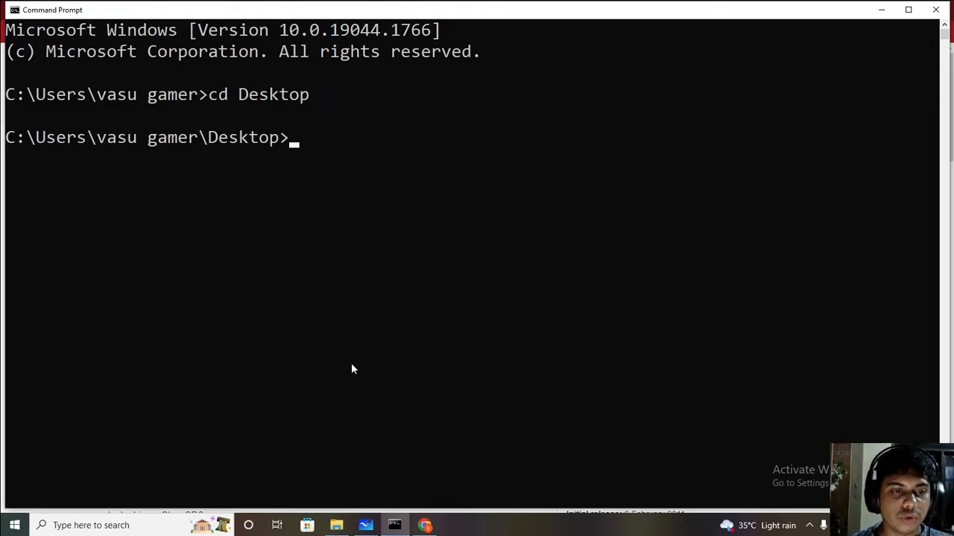
Step: Move from the home folder into Downloads\jenkins war file in Command Prompt
text(cd)
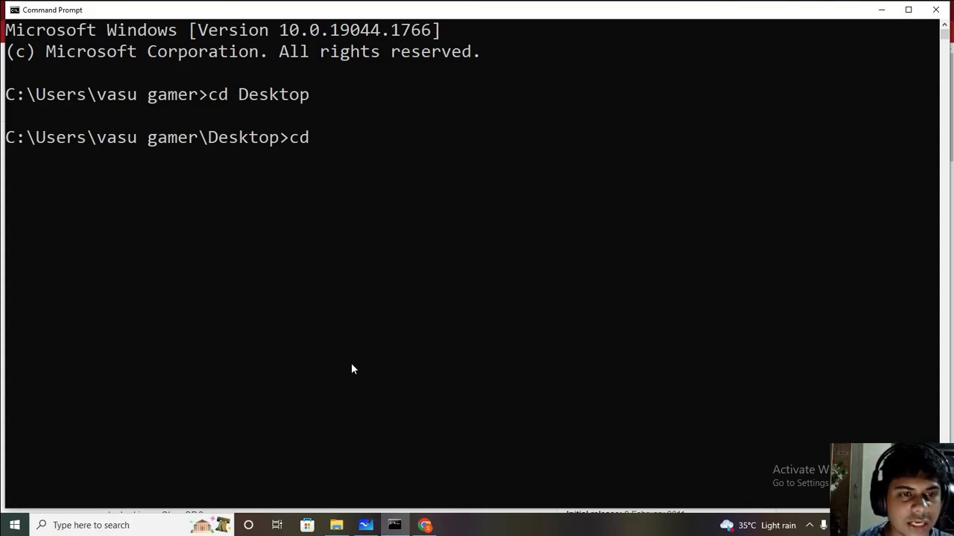
key(BackSpace)
key(BackSpace)
key(BackSpace)
text(cd ..)
key(Return)
text(cd )
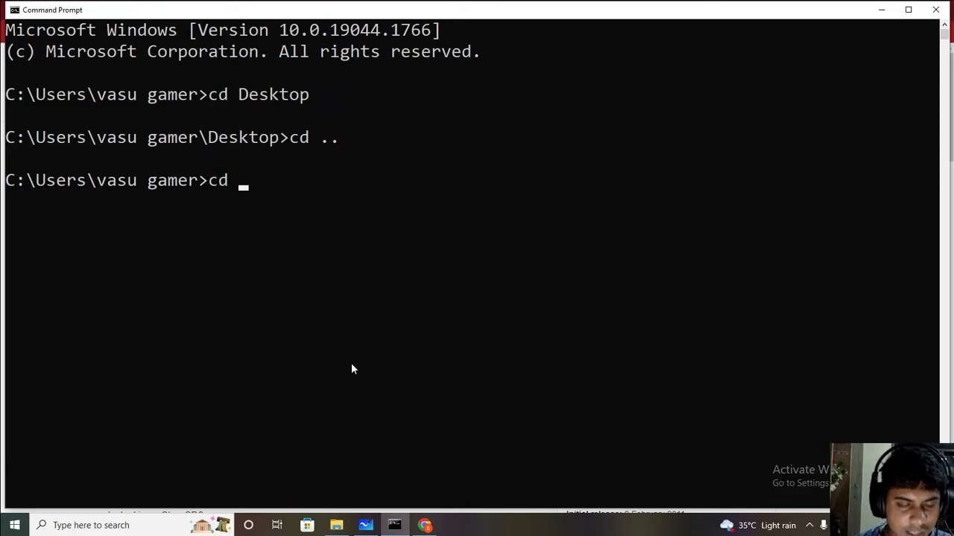
text(Downloads)
key(Return)
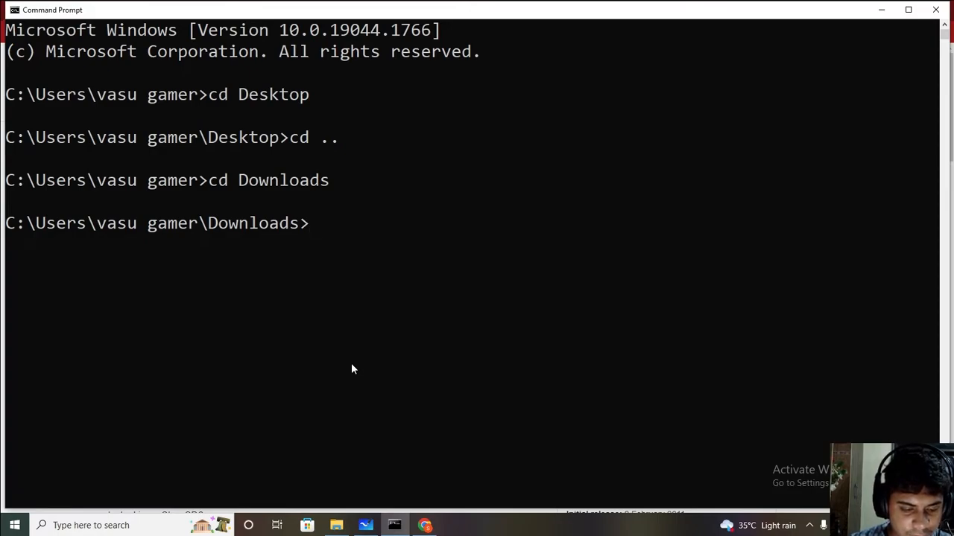
text(cd Jen)
key(Tab)
key(Return)
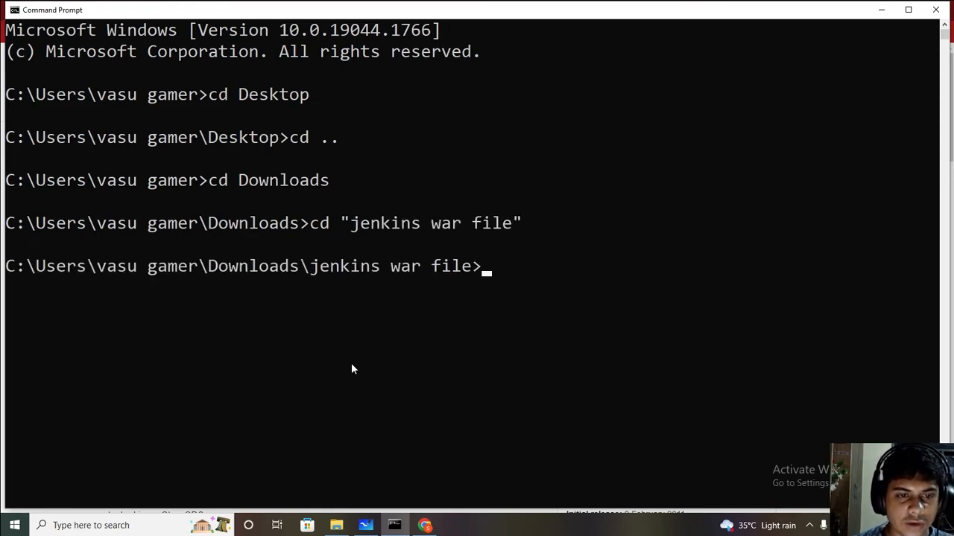
Step: Start the Jenkins server with java -jar jenkins.war
text(java -jar je)
key(Tab)
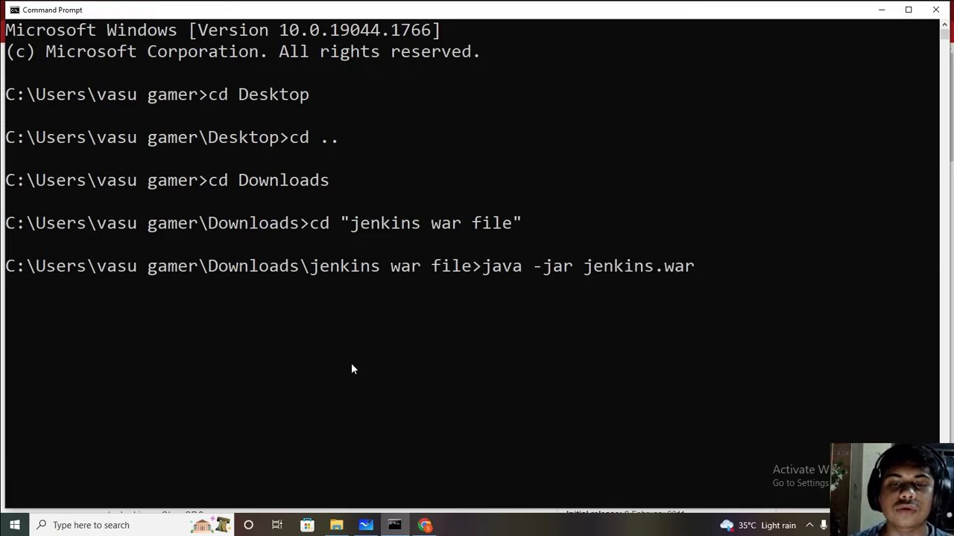
key(Return)
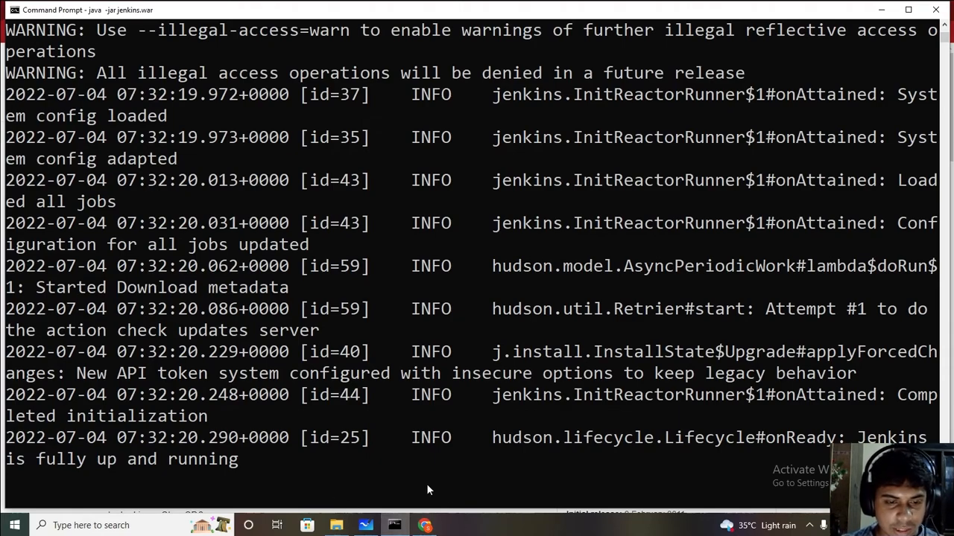
Step: Once Jenkins logs that it is fully up and running, bring the Chrome window forward
click(426, 526)
Step: Replace the Chrome address with localhost:8080 and load it
drag(170, 32, 46, 36)
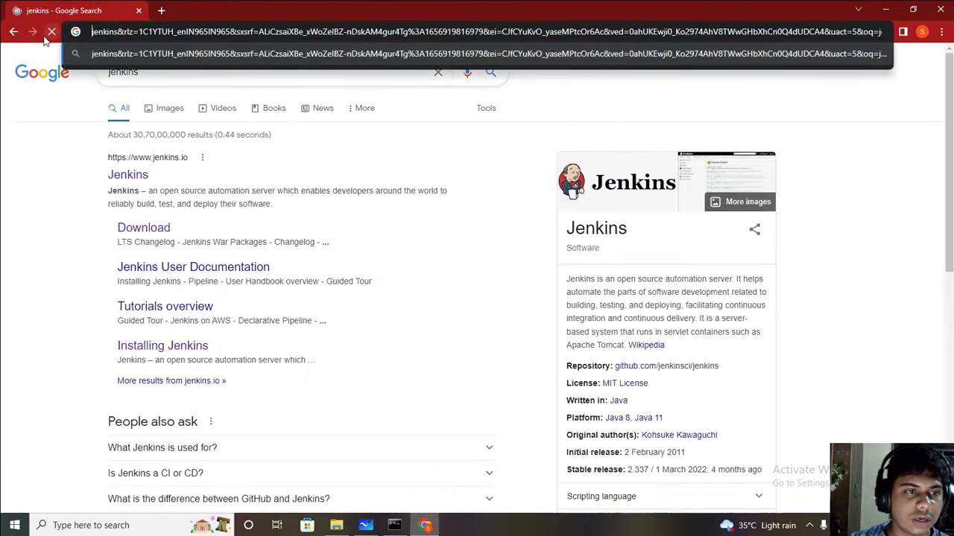
drag(881, 32, 92, 33)
key(Return)
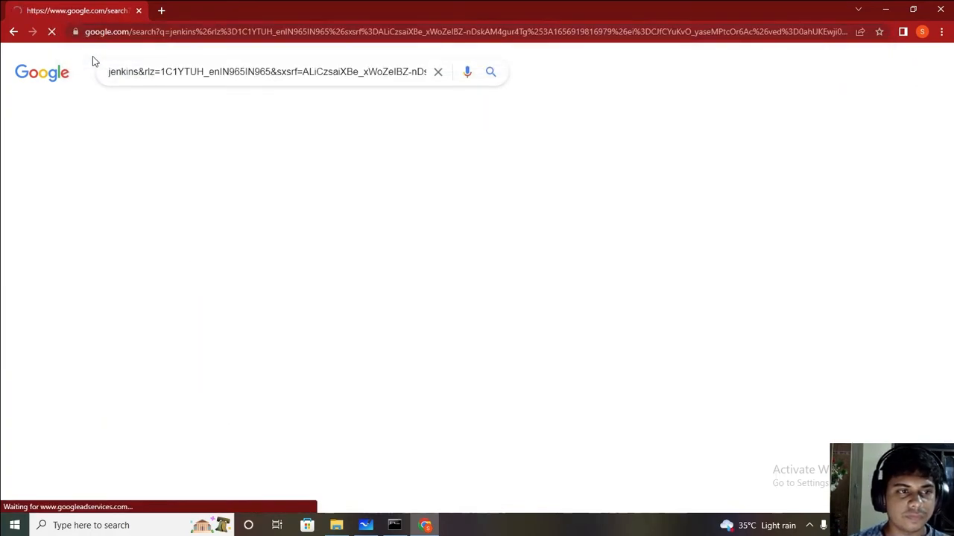
click(99, 36)
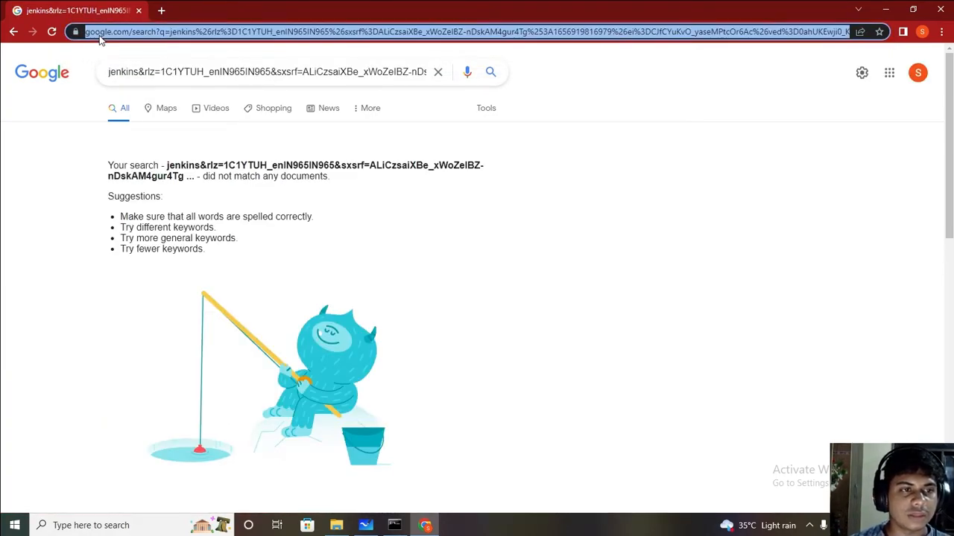
key(BackSpace)
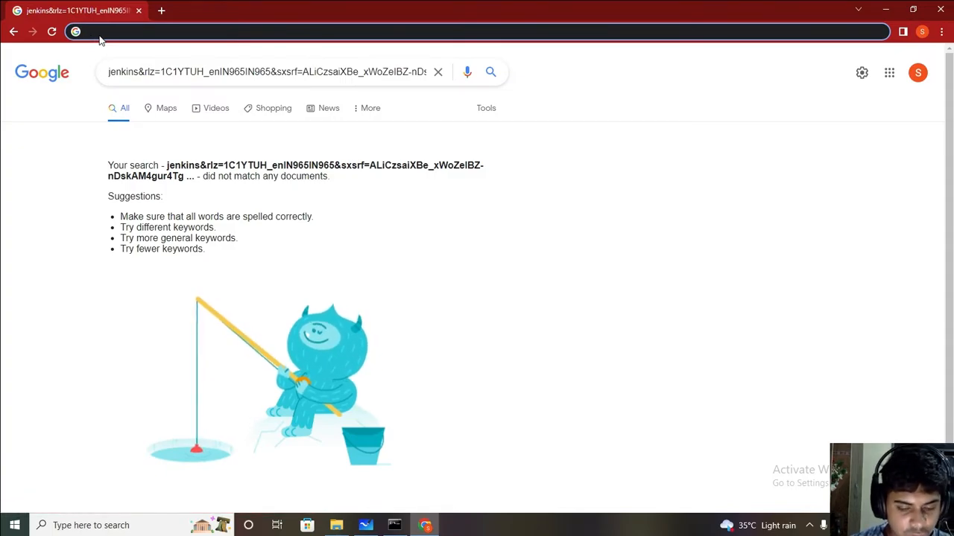
text(loca)
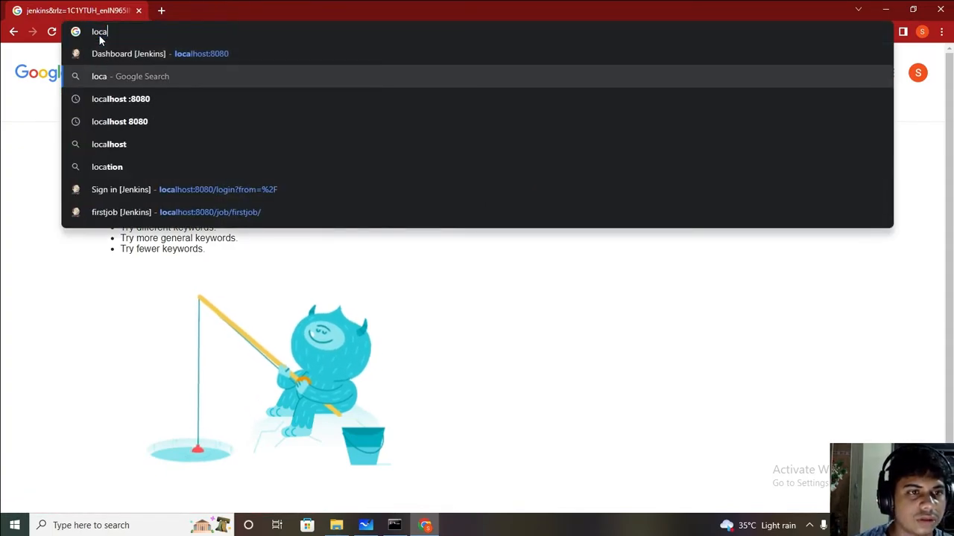
key(Return)
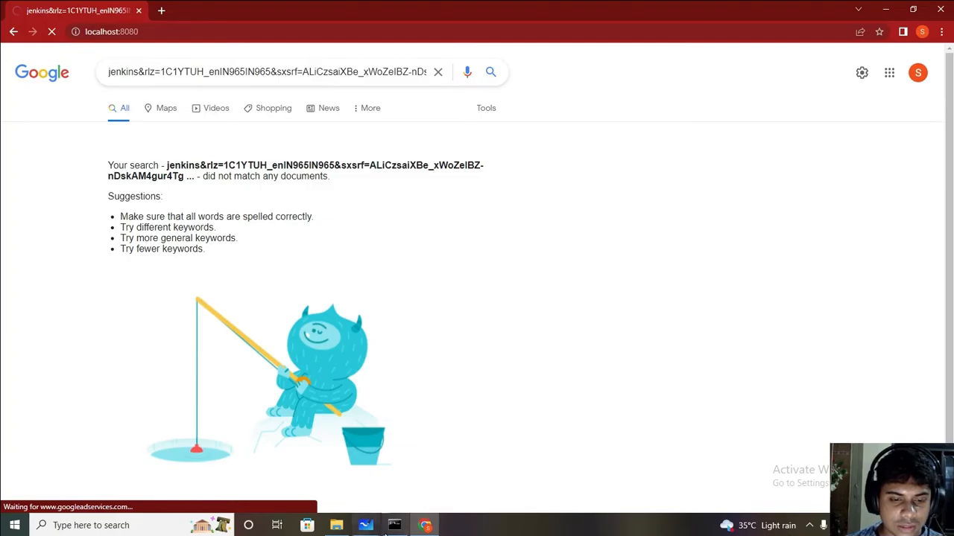
Step: Check the Jenkins console log, return to the sign-in page, and enter the username
click(394, 526)
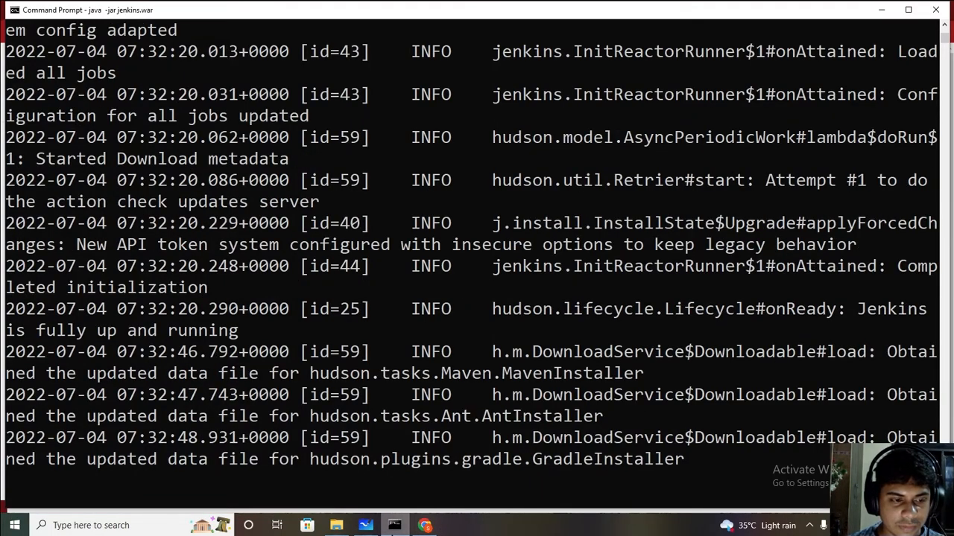
click(395, 525)
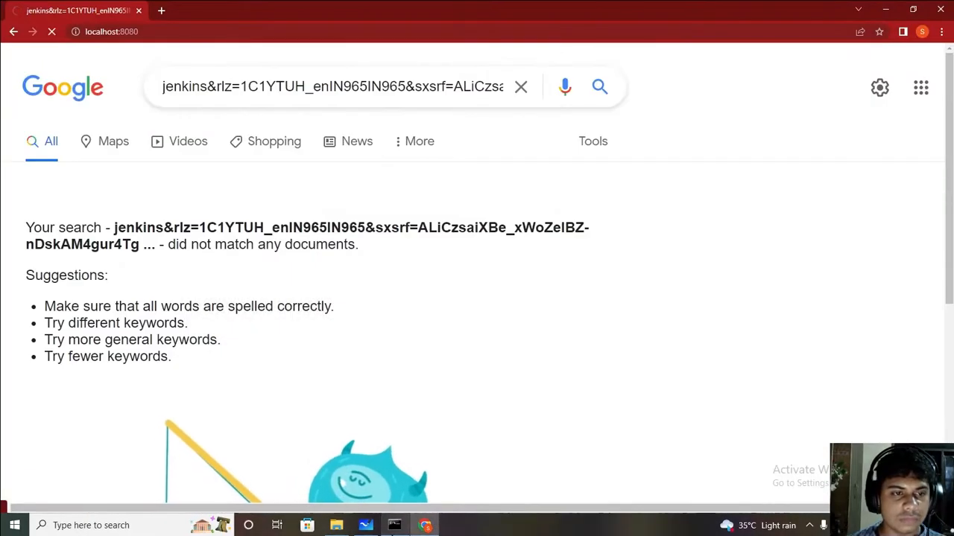
click(394, 525)
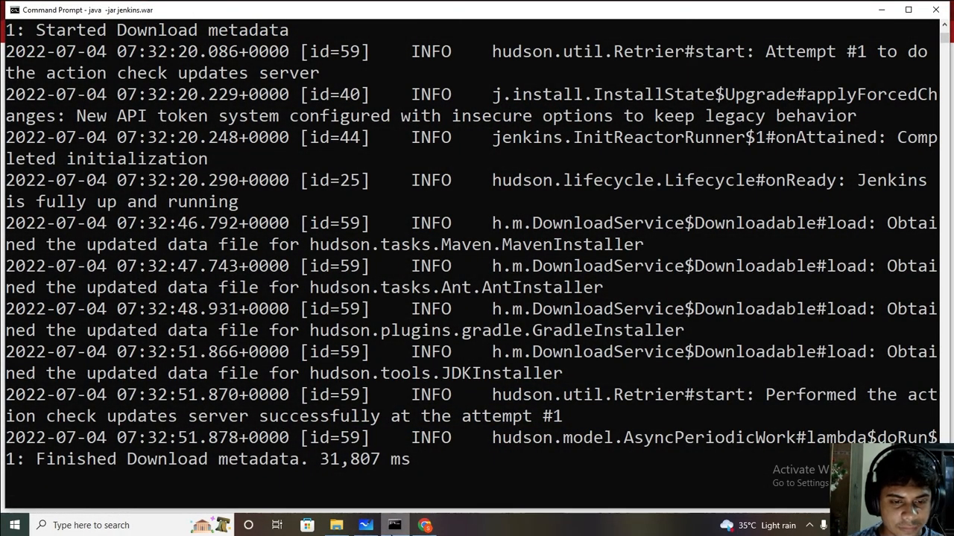
click(395, 525)
text(sahitya)
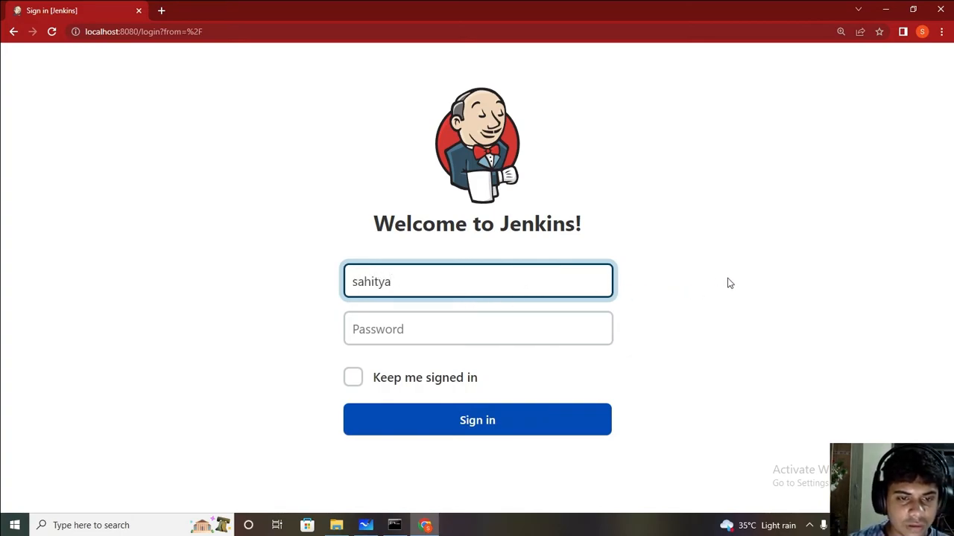
text(G)
Step: Correct and finish the login credentials, sign in, and zoom the Dashboard out to 125%
key(BackSpace)
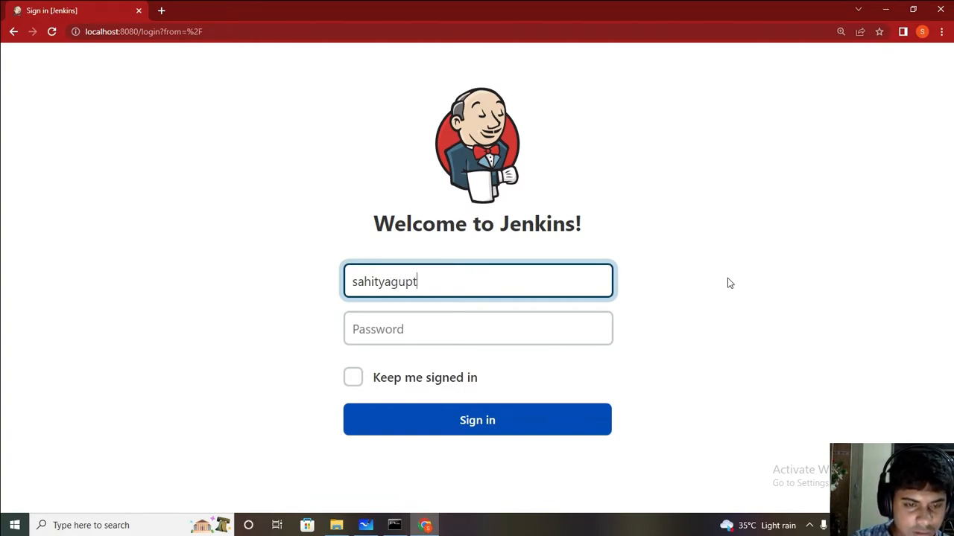
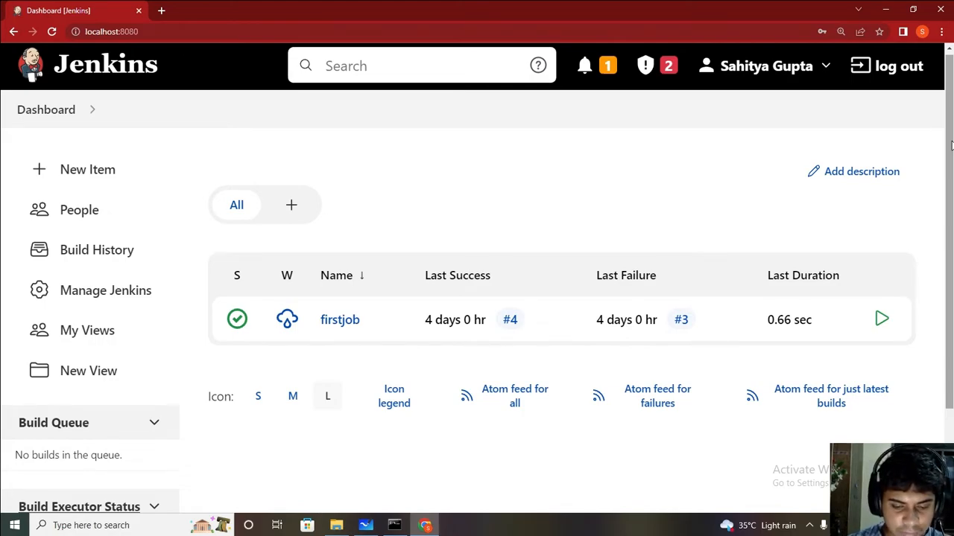
key(ctrl+minus)
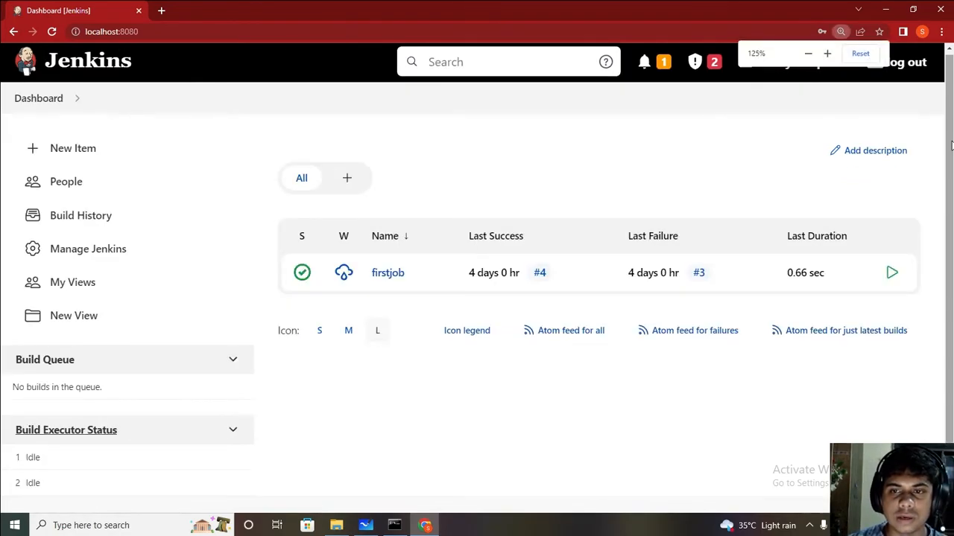
Step: Peek at New Item, go back, and open Manage Jenkins down to System Configuration
click(170, 147)
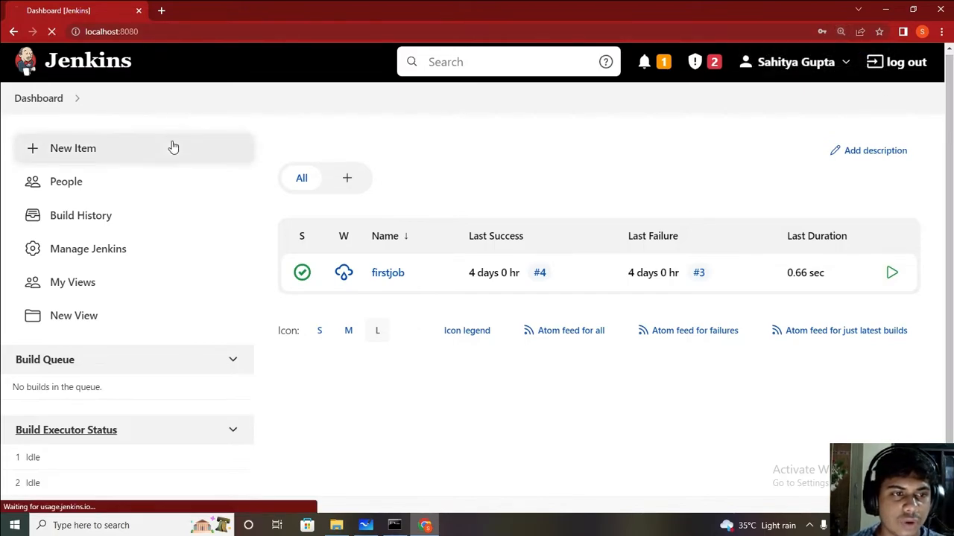
click(14, 31)
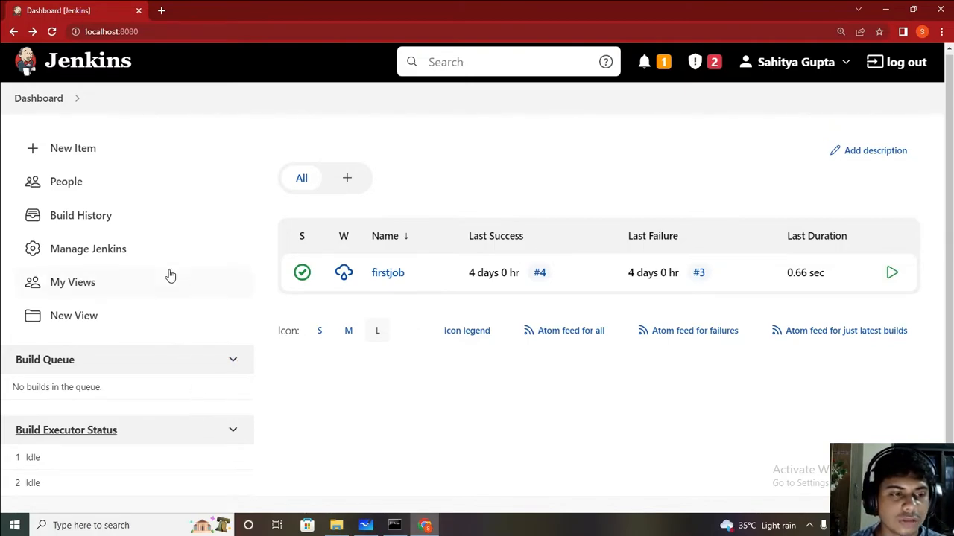
click(60, 255)
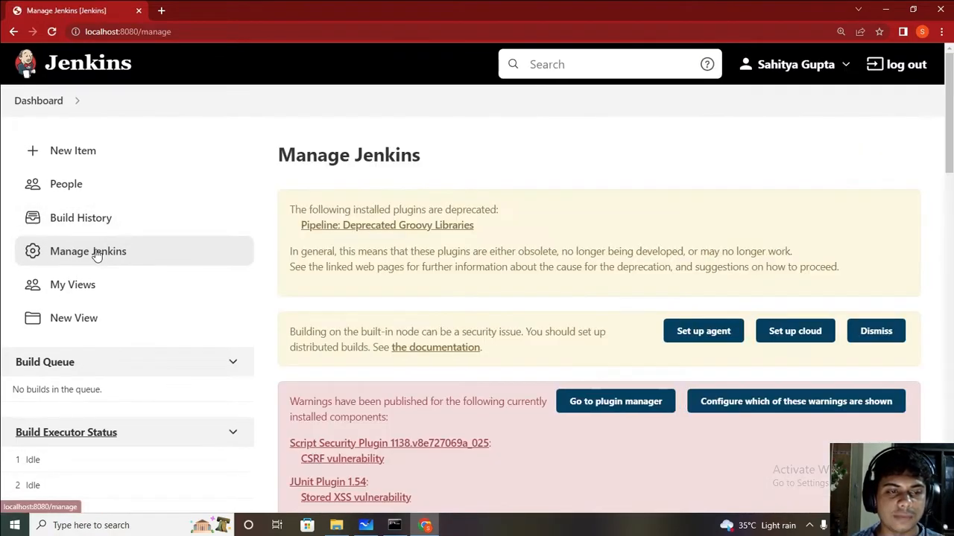
scroll(840, 157, down, 1)
scroll(476, 290, down, 1)
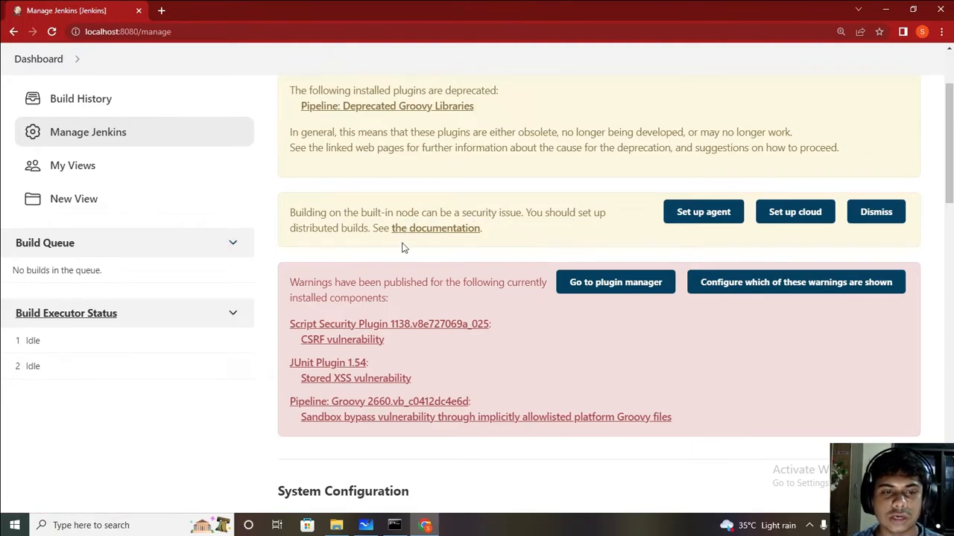
drag(949, 141, 949, 110)
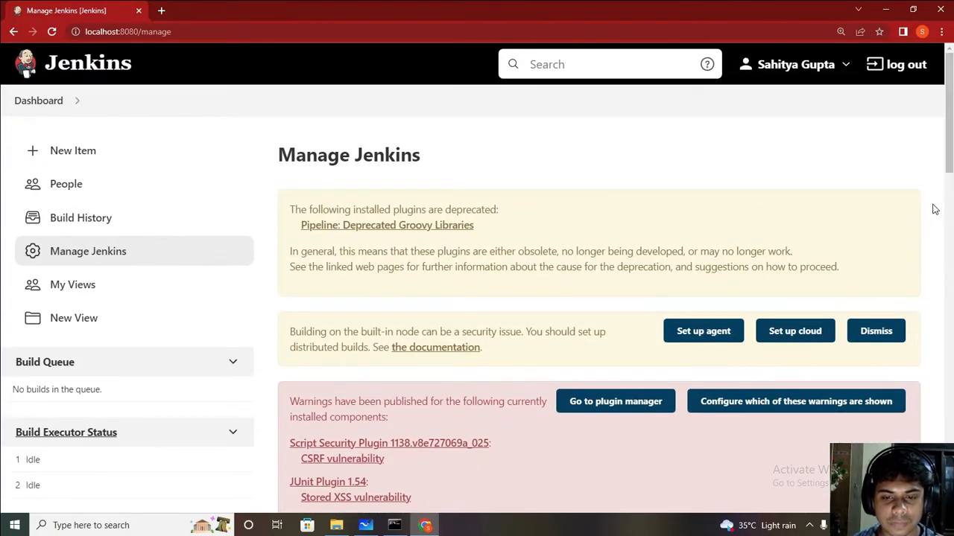
drag(949, 111, 949, 232)
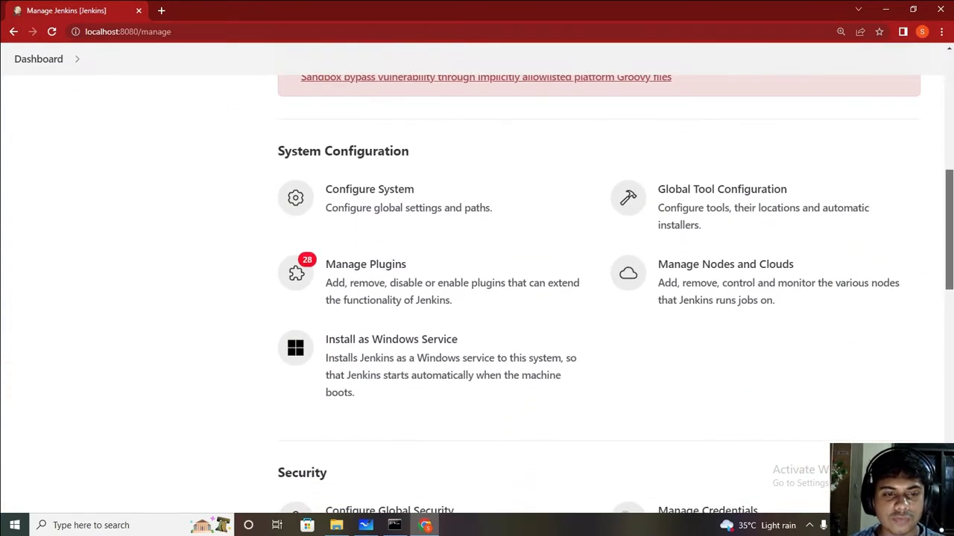
Step: In Plugin Manager Updates, tick Bootstrap 5 API through Font Awesome API for installation
click(398, 295)
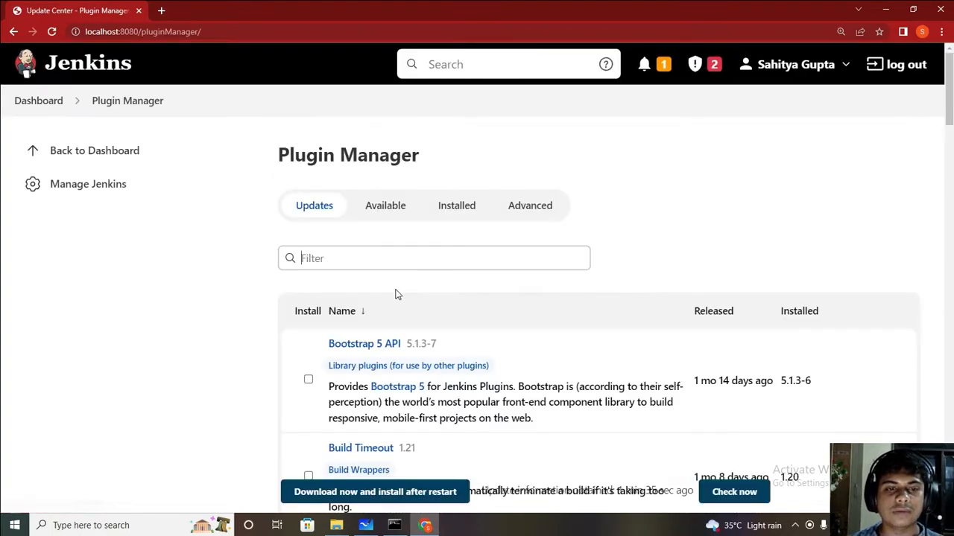
scroll(947, 181, down, 1)
scroll(633, 208, down, 1)
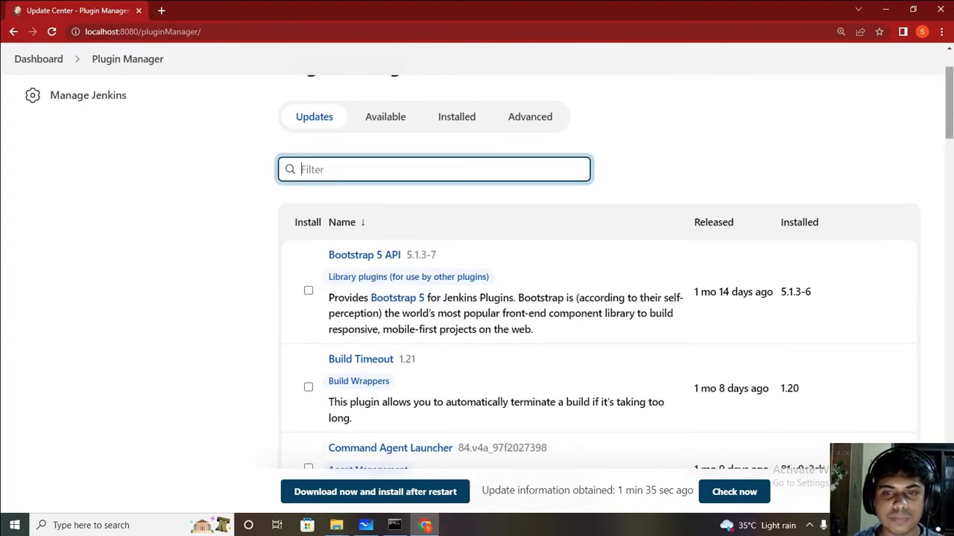
click(308, 280)
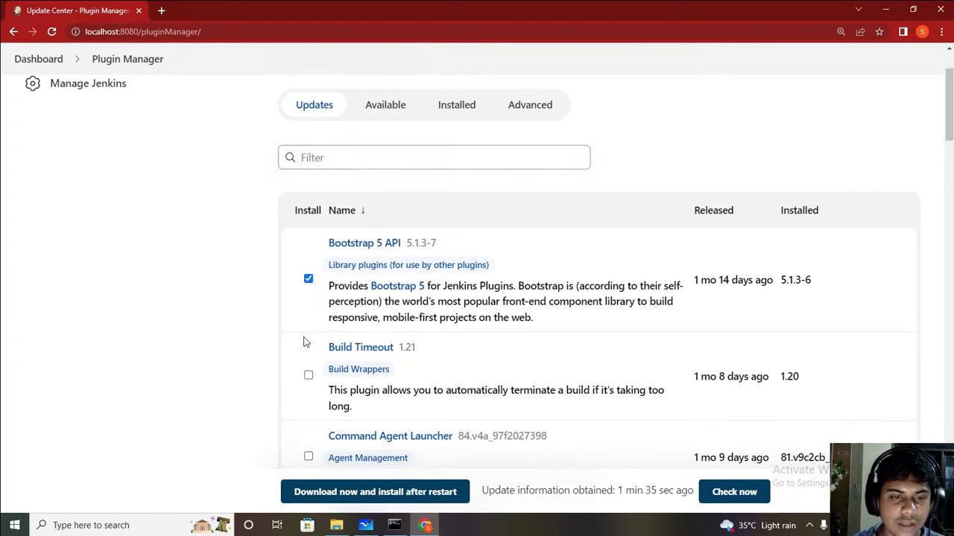
click(308, 375)
click(308, 457)
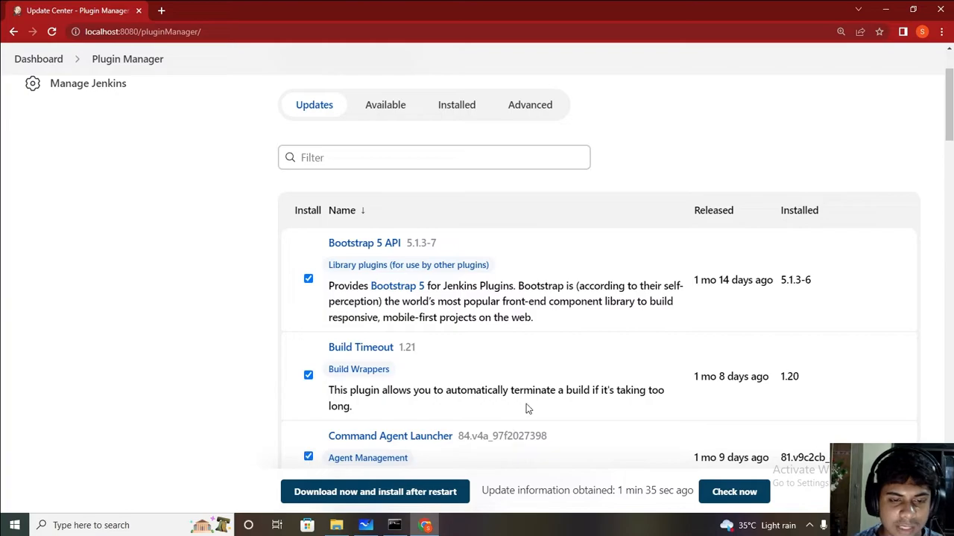
scroll(422, 205, down, 4)
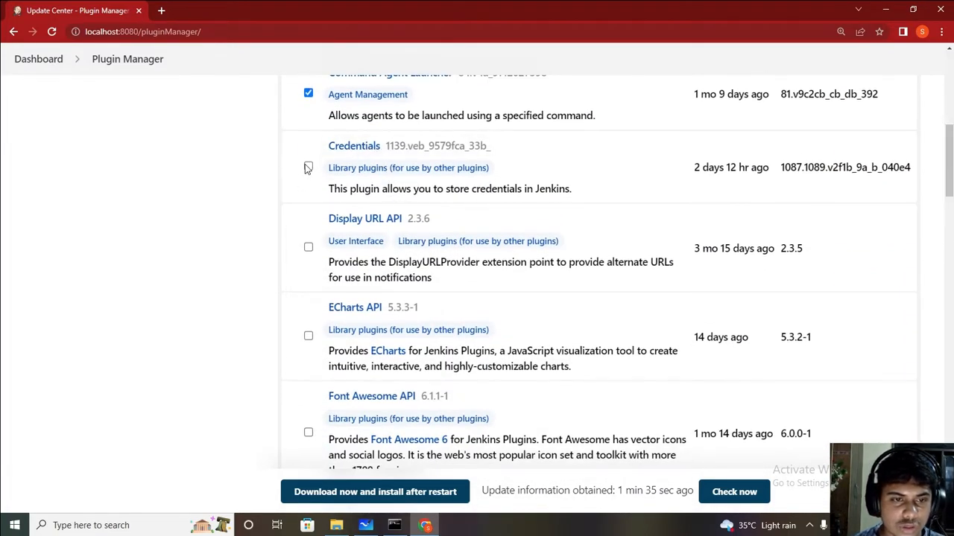
click(308, 166)
click(309, 246)
click(309, 335)
click(308, 433)
Step: Tick the GitHub, GitHub Branch Source, JQuery3, JUnit, LDAP and Pipeline API/Basic Steps/Declarative updates
scroll(317, 445, down, 4)
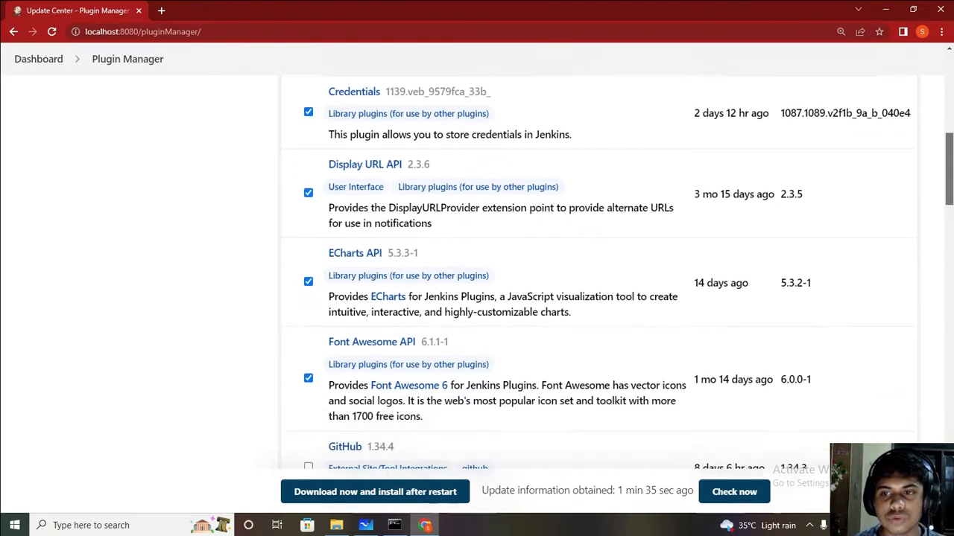
scroll(386, 98, down, 1)
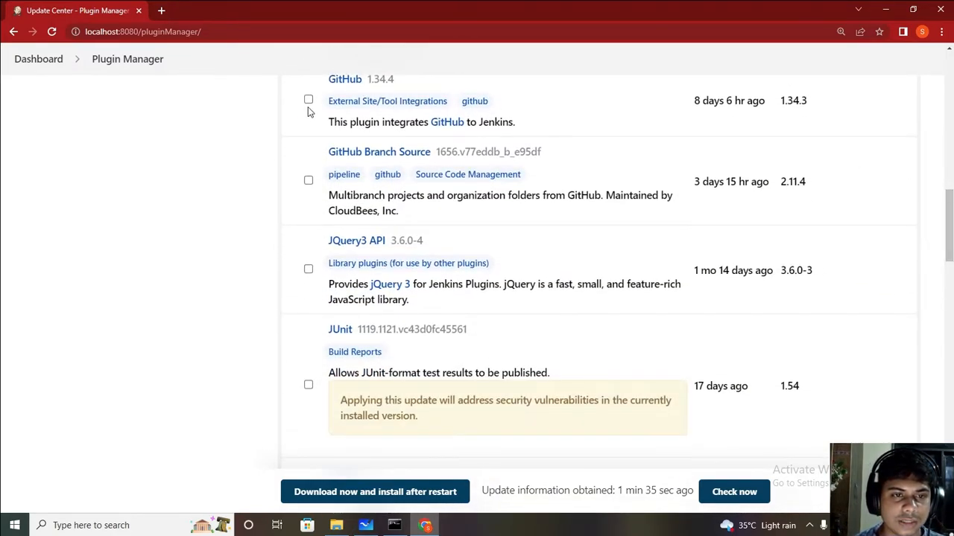
click(309, 101)
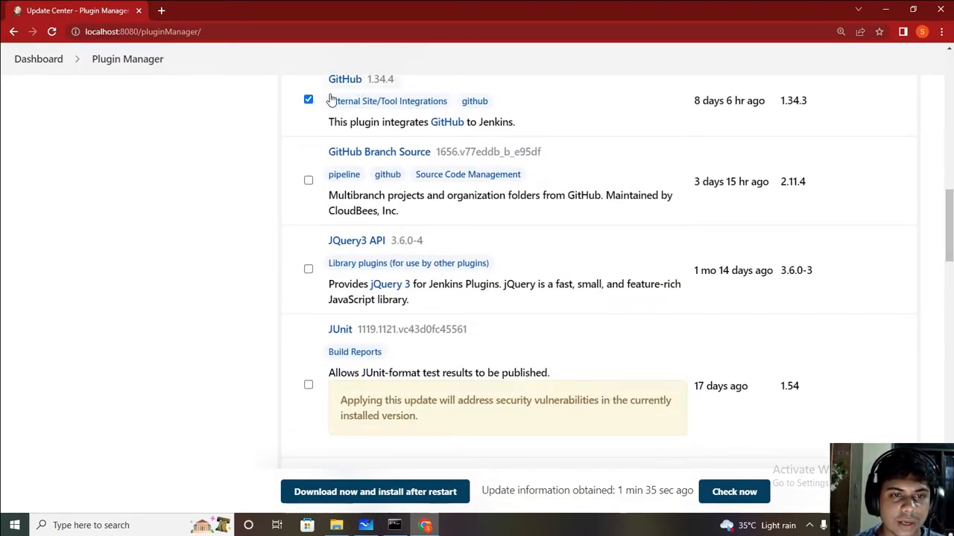
click(309, 182)
click(309, 269)
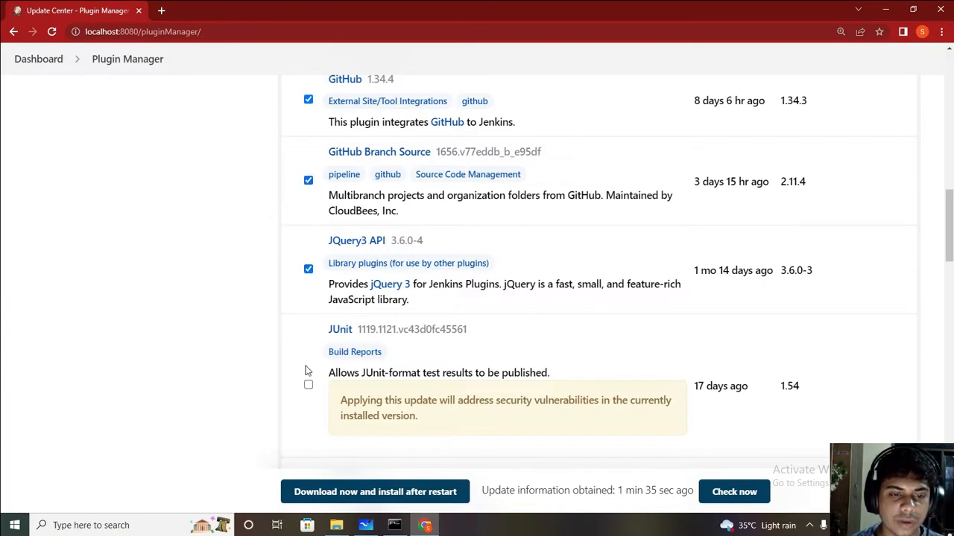
click(308, 386)
scroll(309, 386, down, 2)
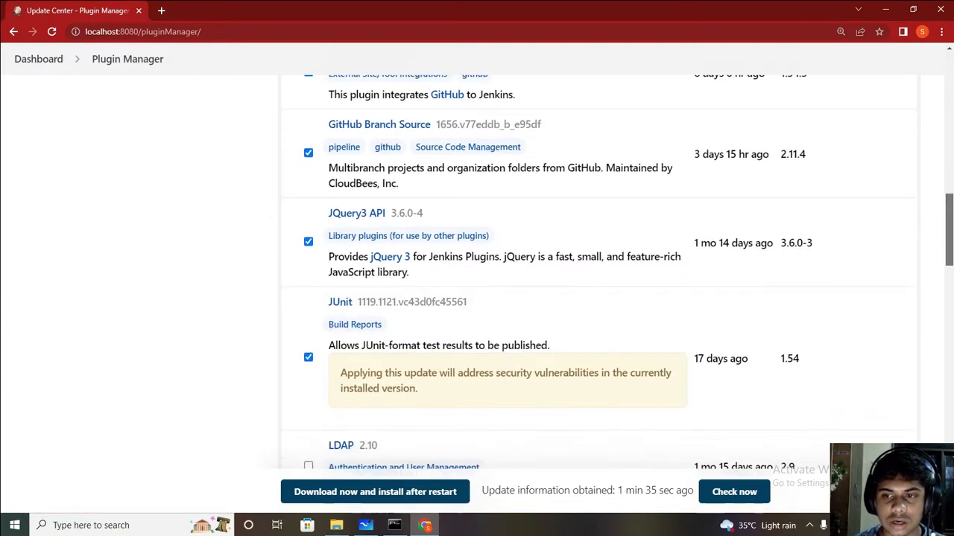
scroll(596, 298, down, 3)
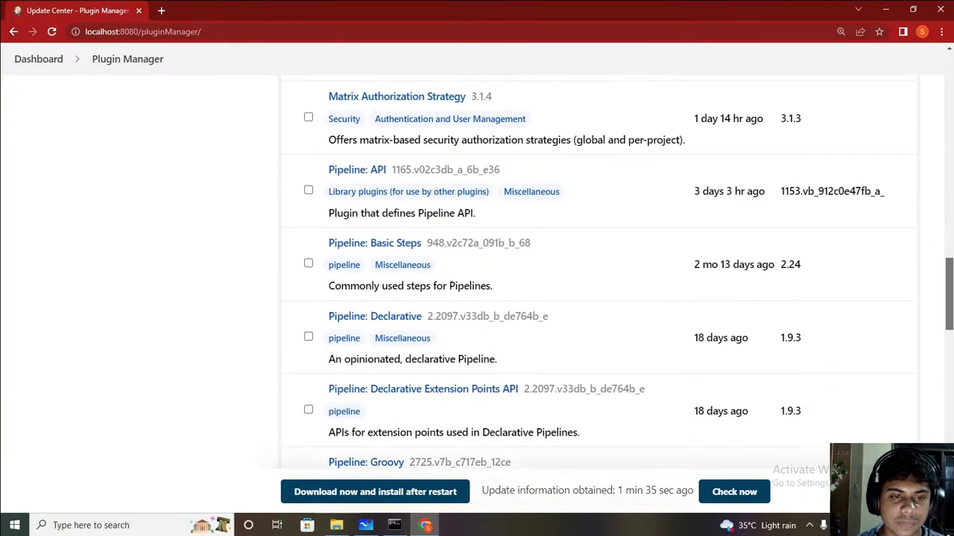
scroll(468, 253, up, 1)
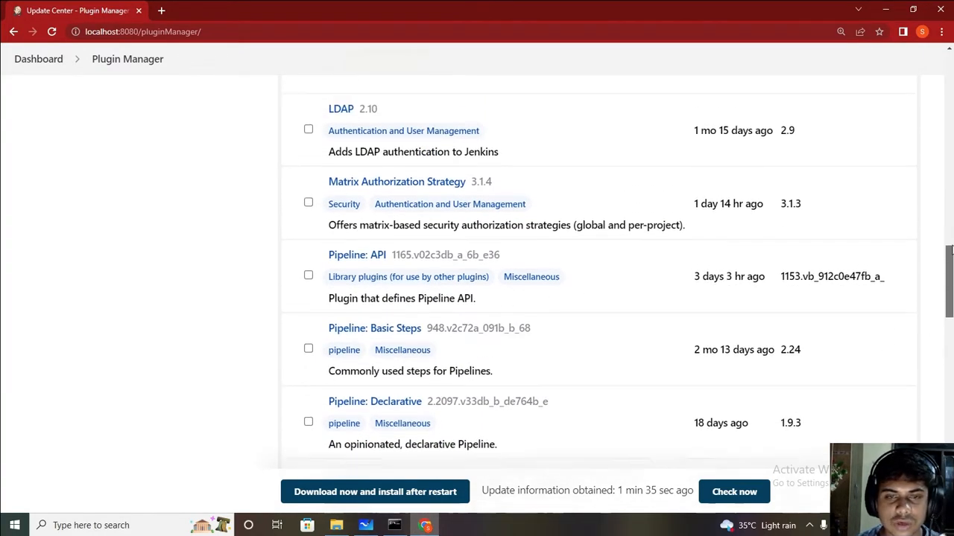
click(308, 153)
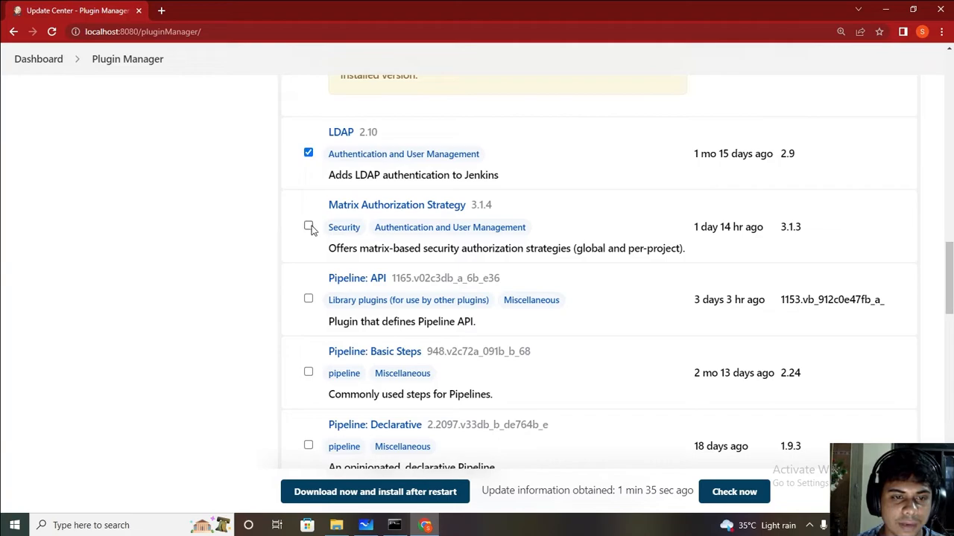
click(308, 298)
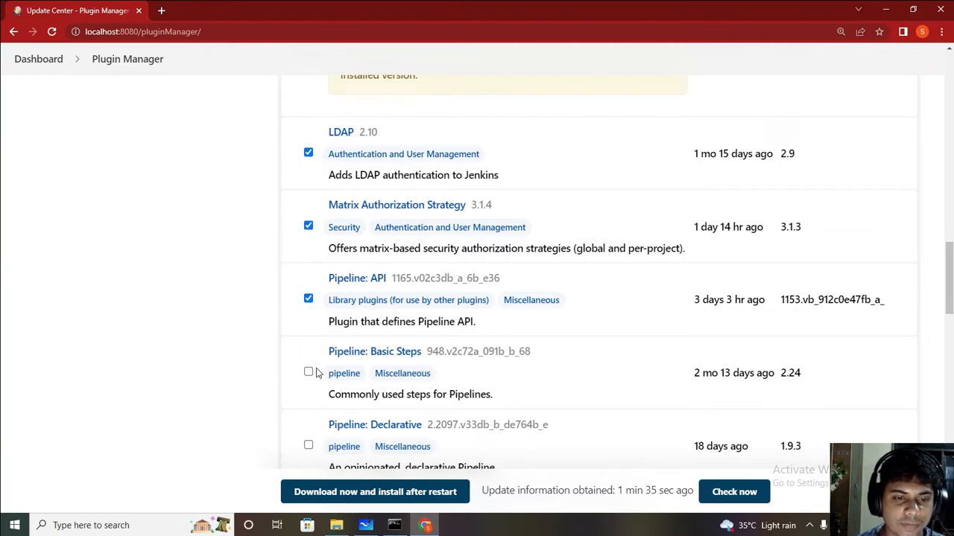
click(308, 373)
click(308, 447)
Step: Tick the remaining Pipeline updates through Stage Tags Metadata, plus Popper.js 2 API
scroll(310, 448, down, 5)
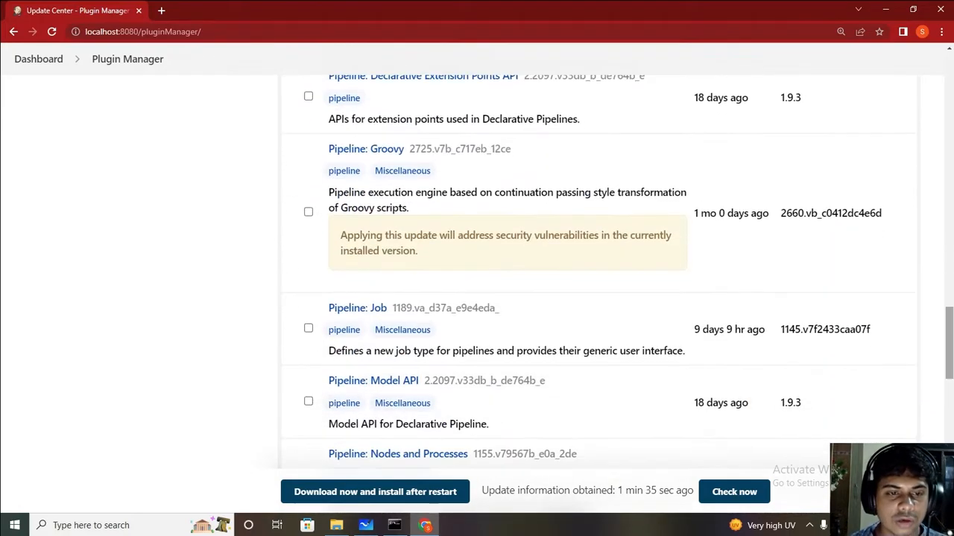
scroll(324, 168, up, 1)
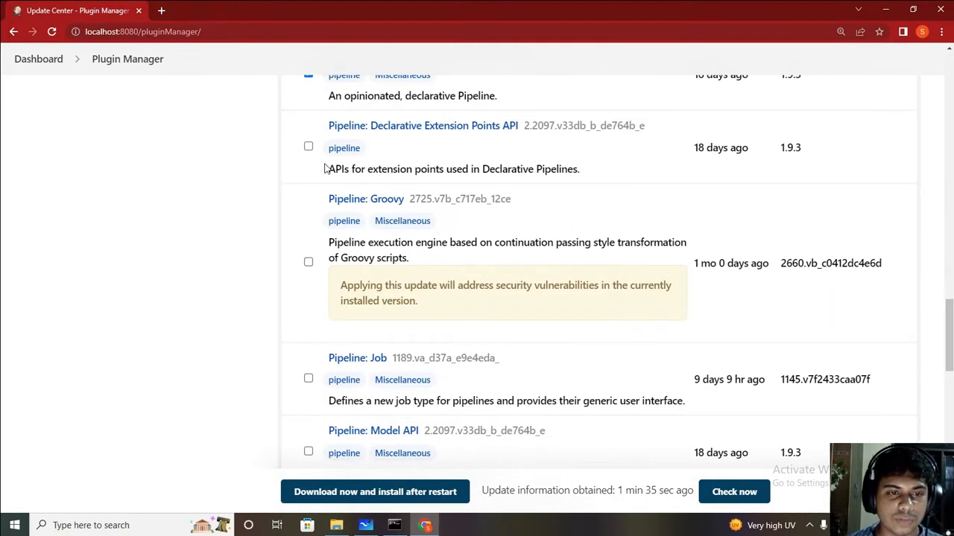
click(309, 146)
click(308, 263)
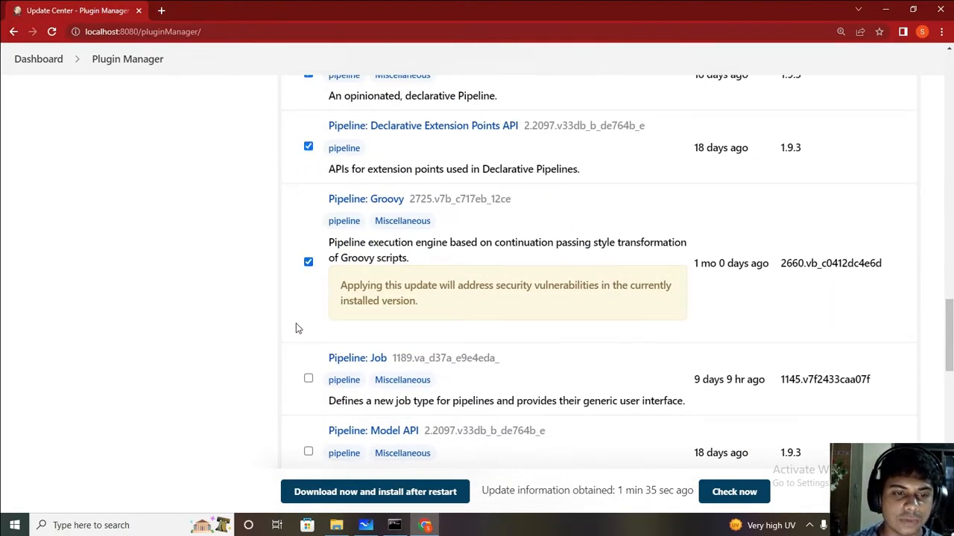
click(309, 379)
click(309, 453)
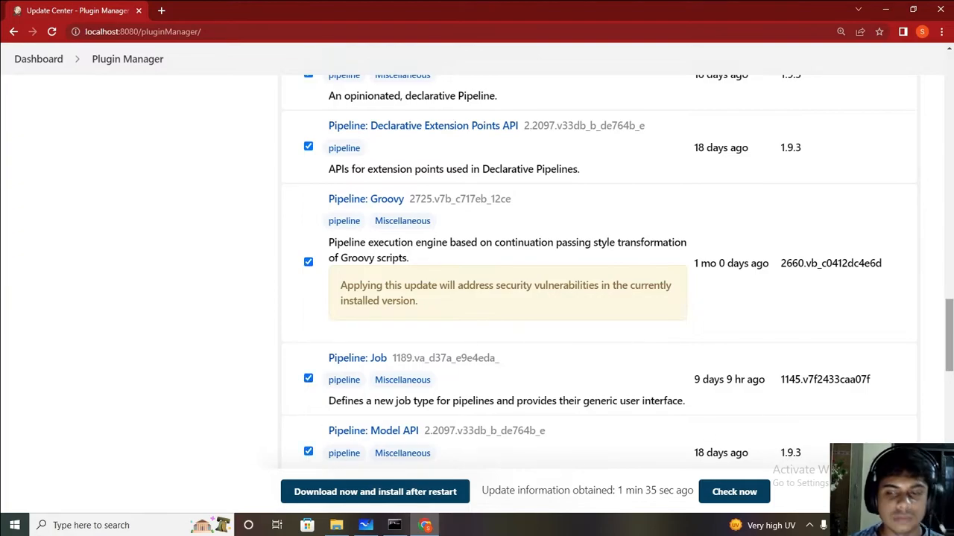
scroll(309, 458, down, 5)
scroll(308, 298, down, 1)
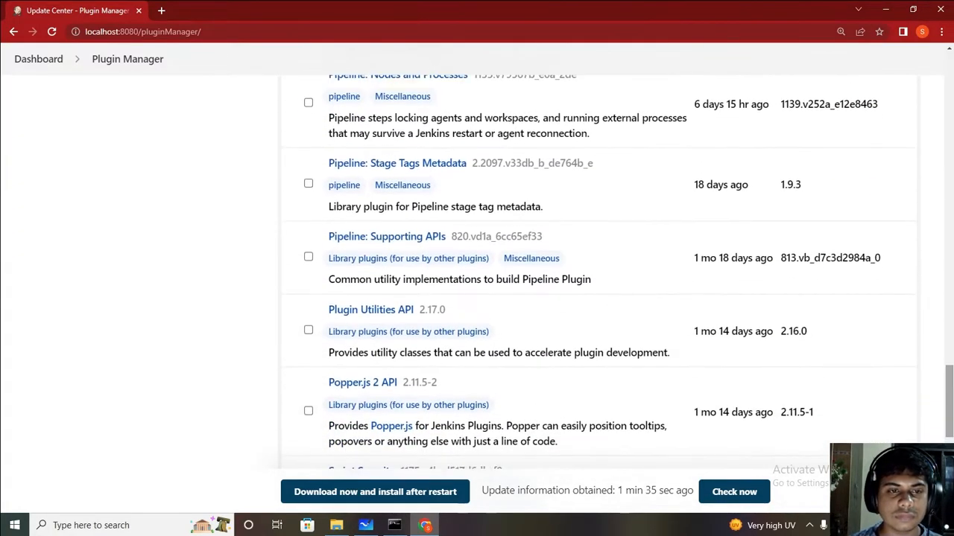
click(308, 102)
click(307, 183)
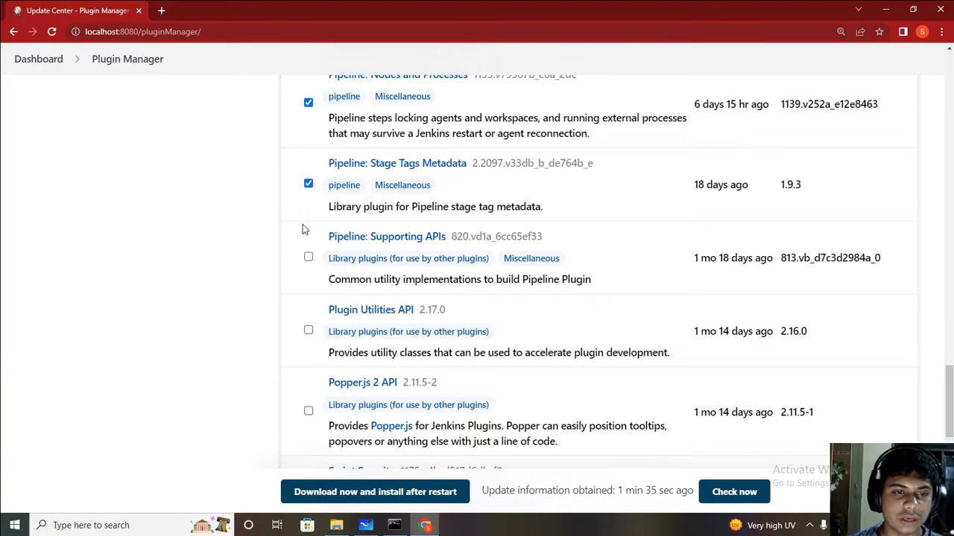
click(309, 412)
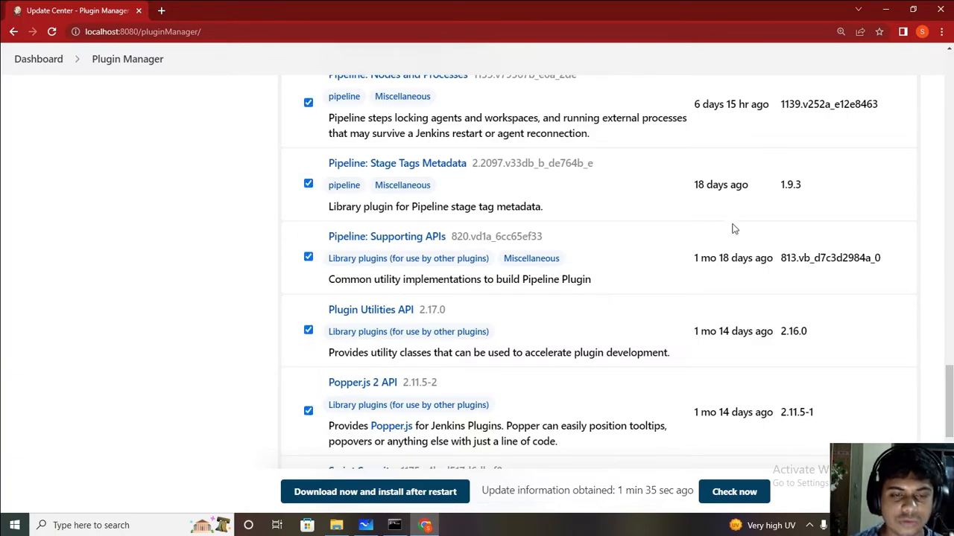
scroll(391, 389, down, 5)
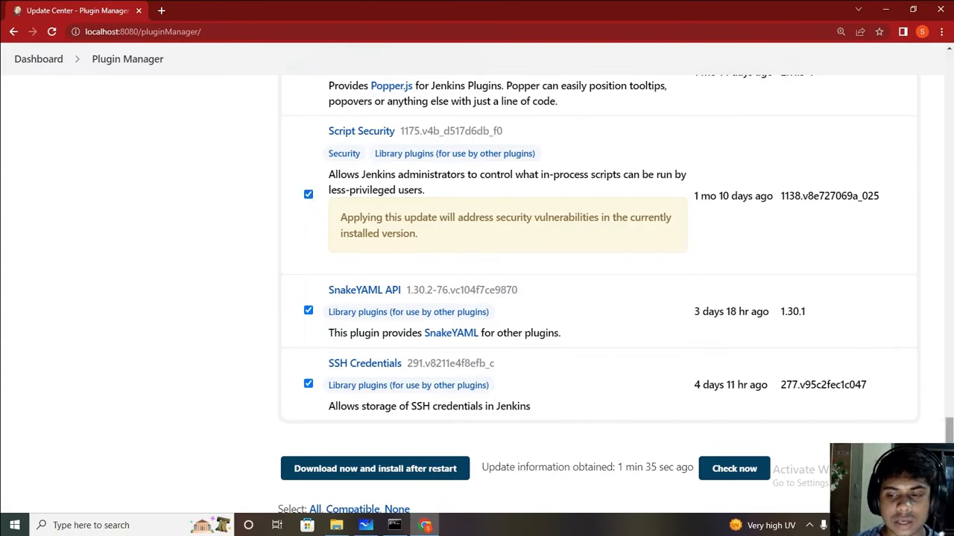
scroll(507, 261, up, 20)
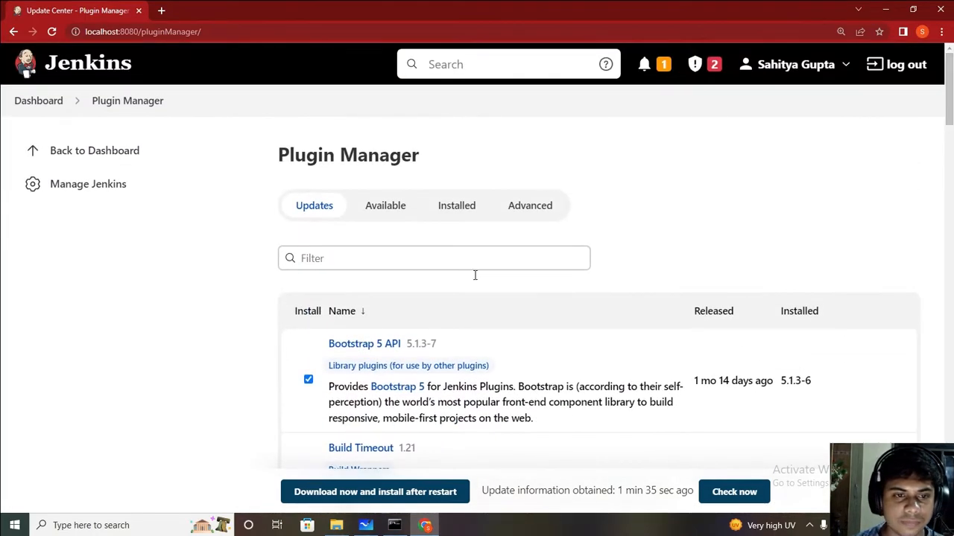
scroll(328, 205, down, 20)
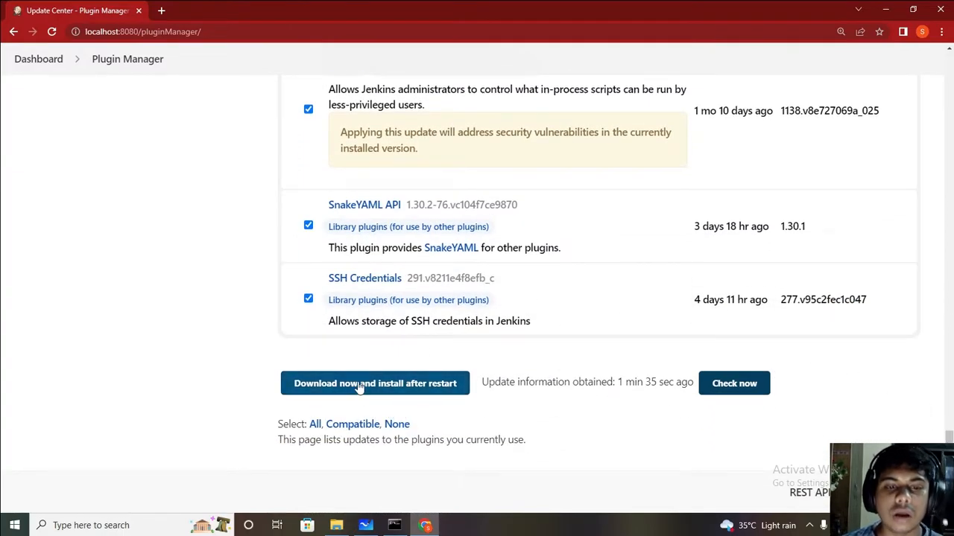
click(358, 386)
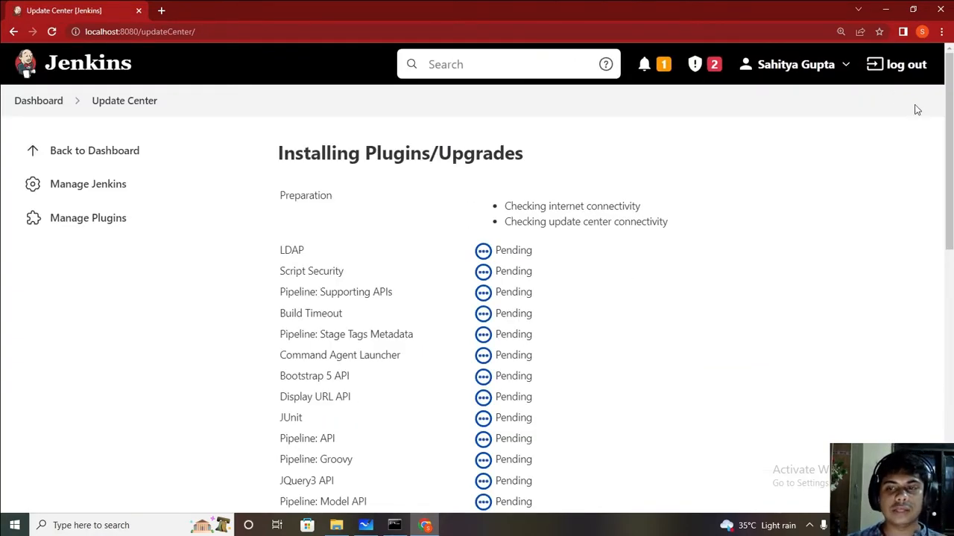
scroll(908, 104, down, 3)
scroll(477, 298, down, 6)
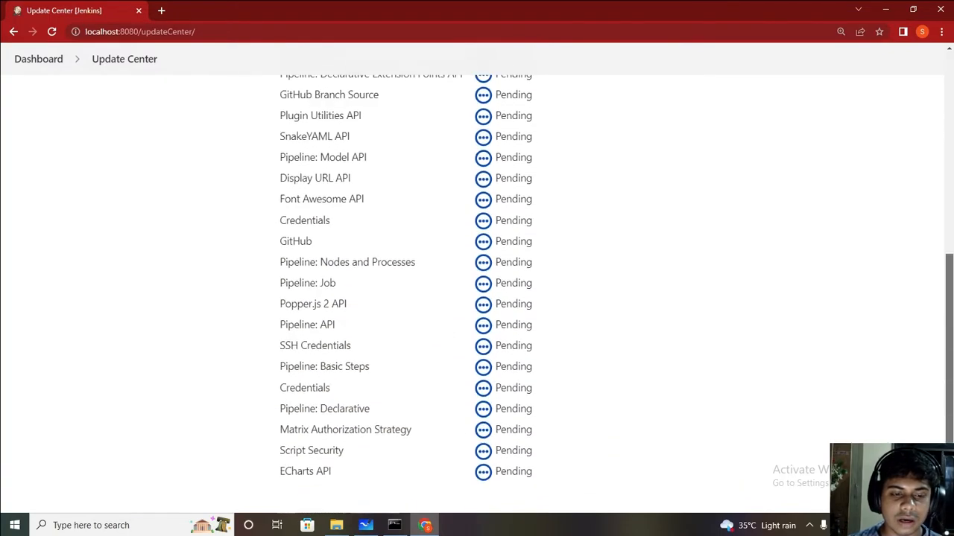
scroll(477, 298, up, 2)
scroll(477, 298, down, 4)
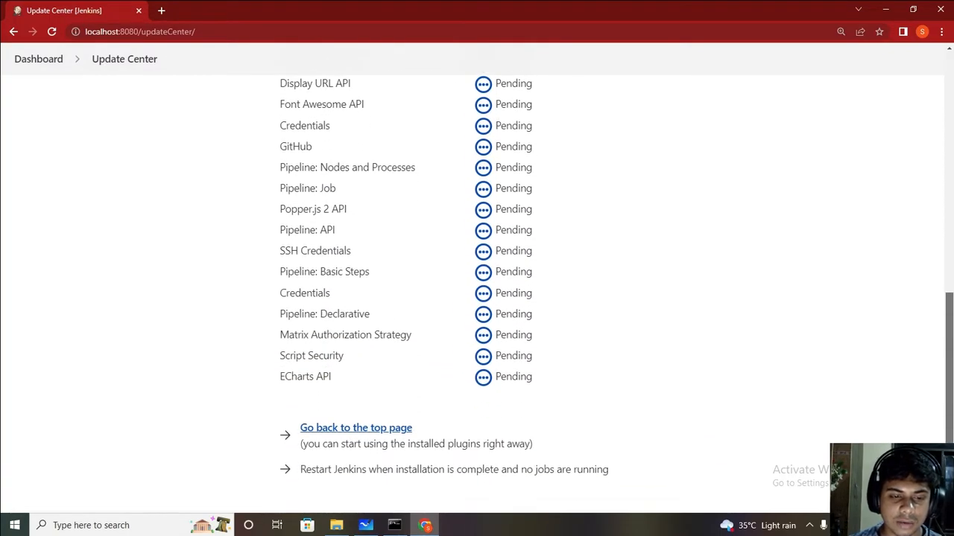
scroll(477, 298, up, 8)
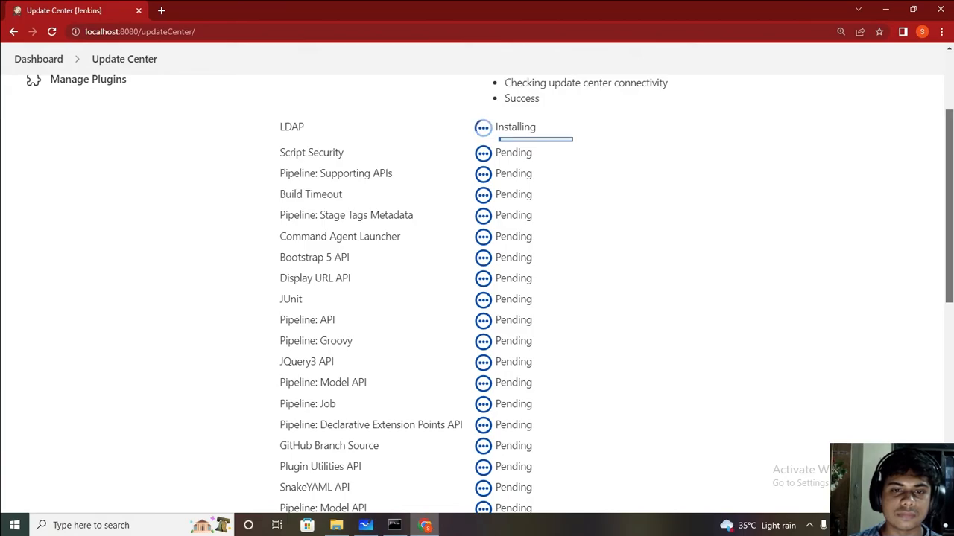
scroll(546, 108, up, 1)
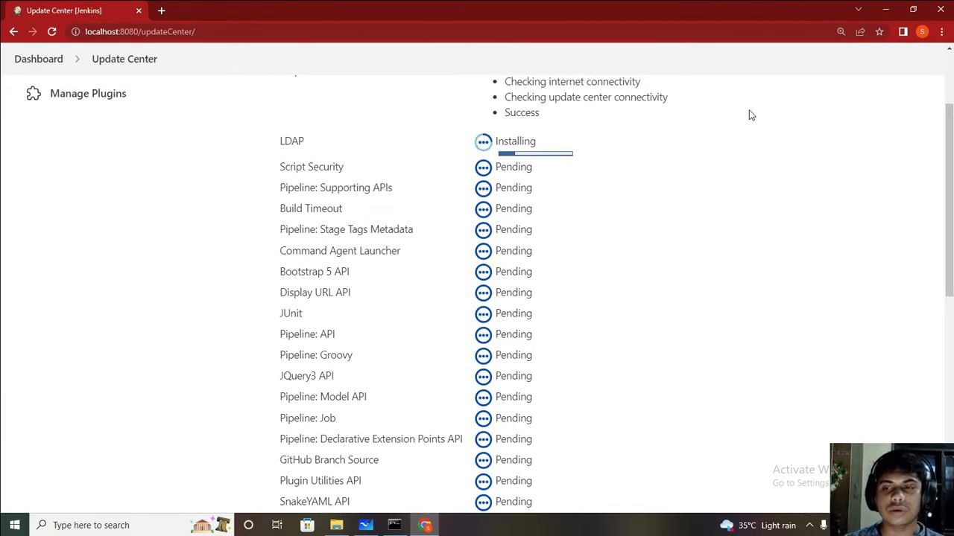
drag(949, 130, 950, 87)
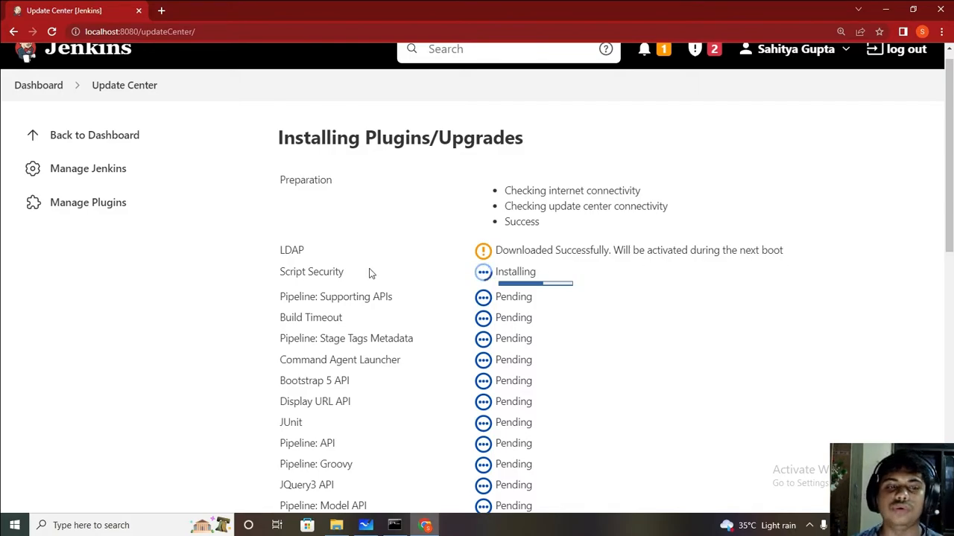
Step: Filter Available plugins for 'mave', tick Maven Integration 3.19, and install without restart
click(62, 174)
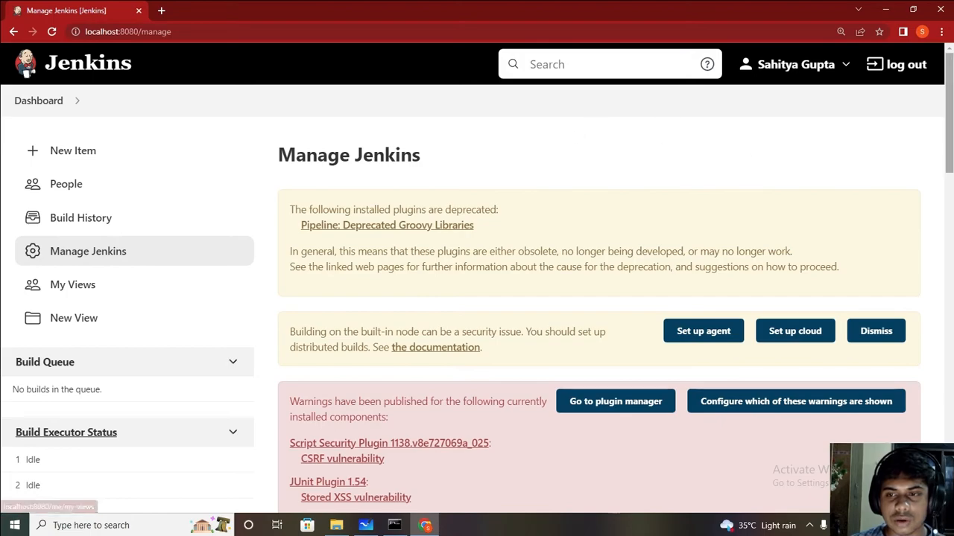
scroll(477, 298, down, 8)
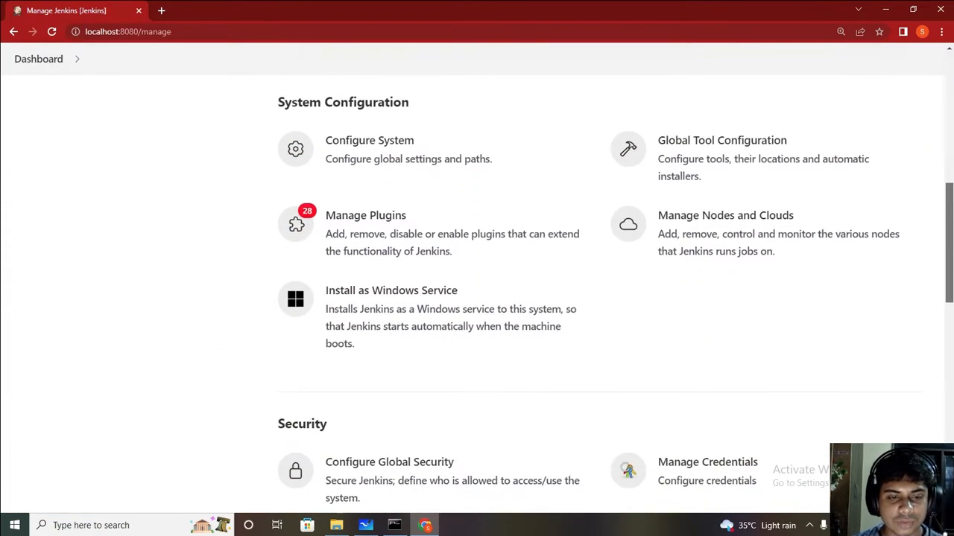
click(356, 228)
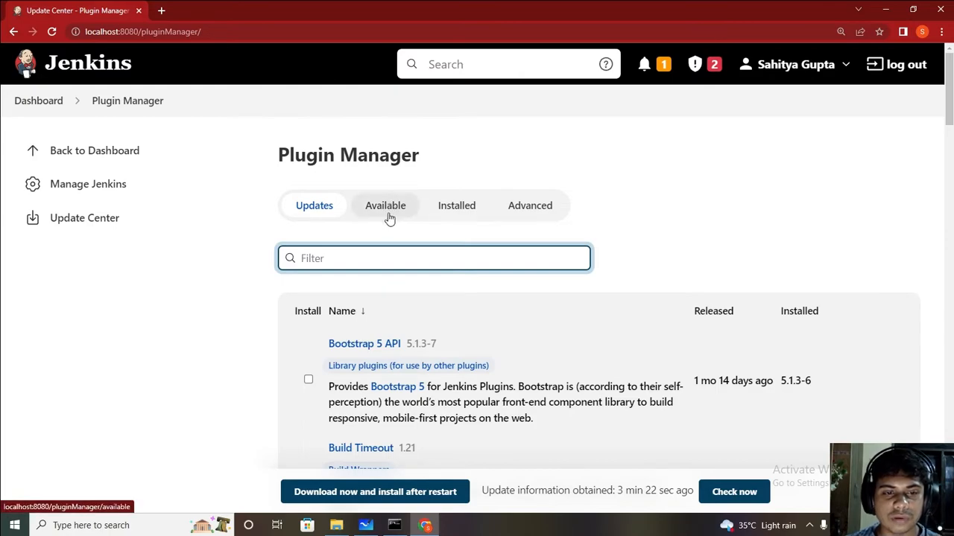
click(400, 208)
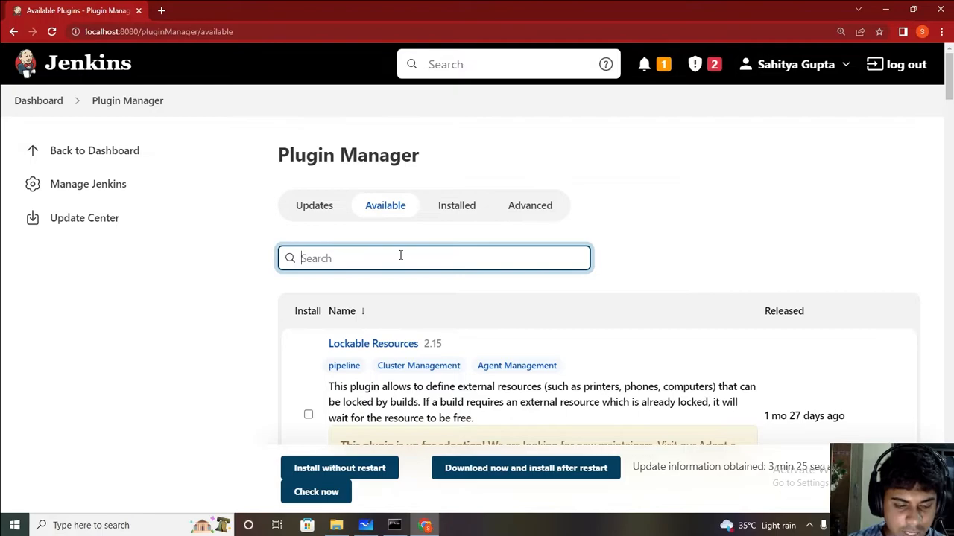
click(400, 255)
text(mav)
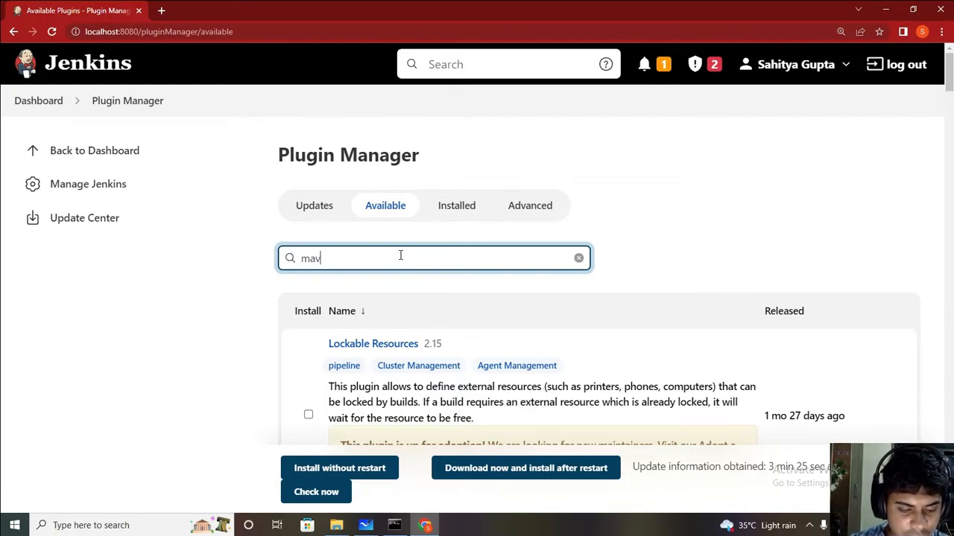
text(en)
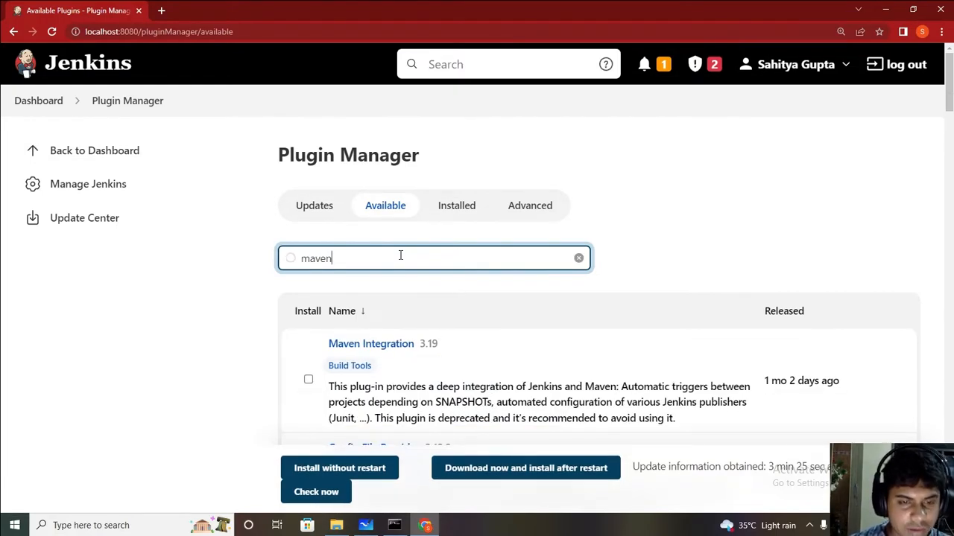
drag(951, 79, 951, 100)
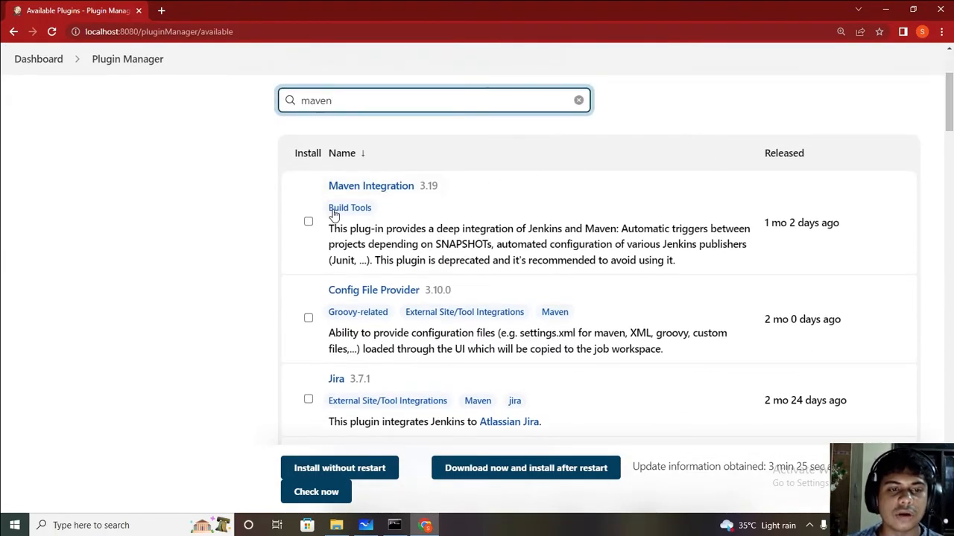
click(309, 222)
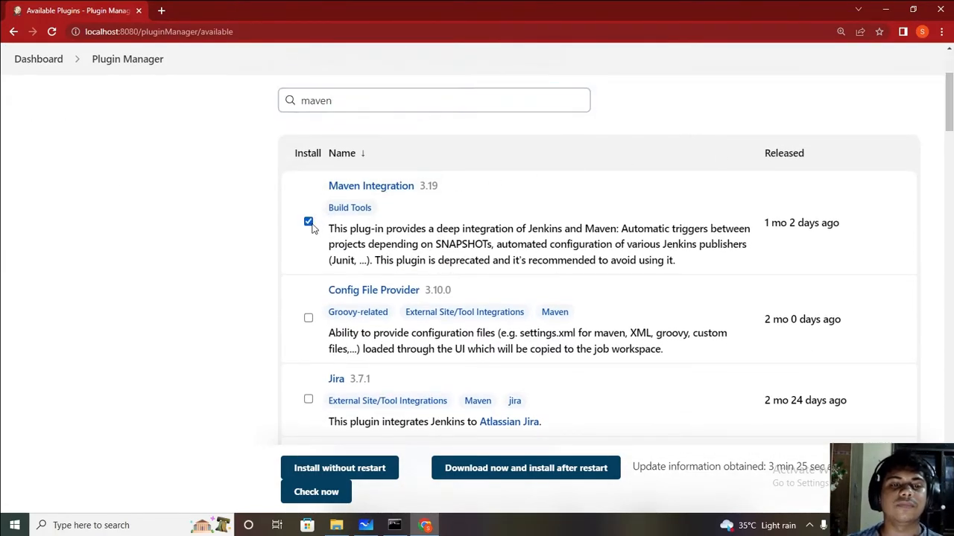
click(351, 468)
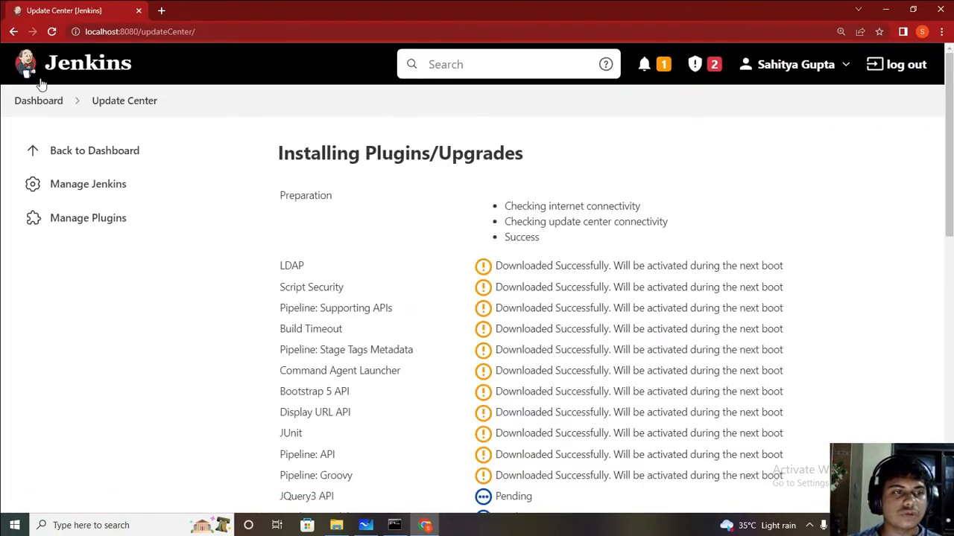
Step: Scroll through the New Item types looking for Maven project, then go back to the Dashboard
click(42, 151)
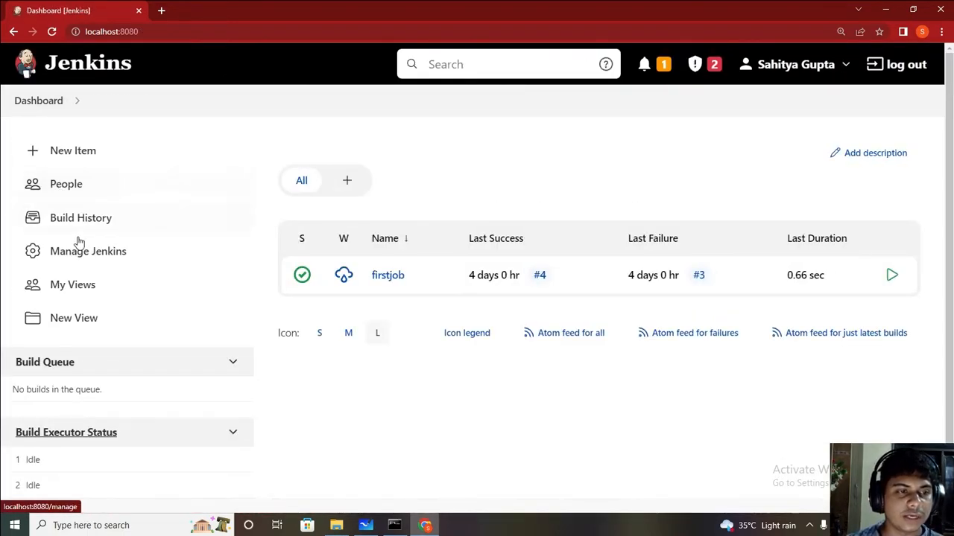
click(31, 155)
drag(949, 226, 949, 256)
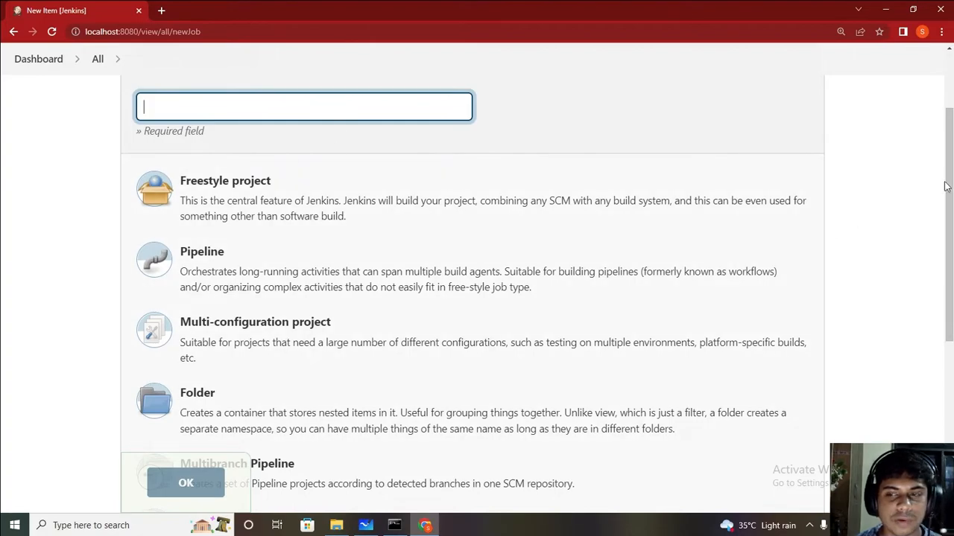
drag(950, 173, 951, 116)
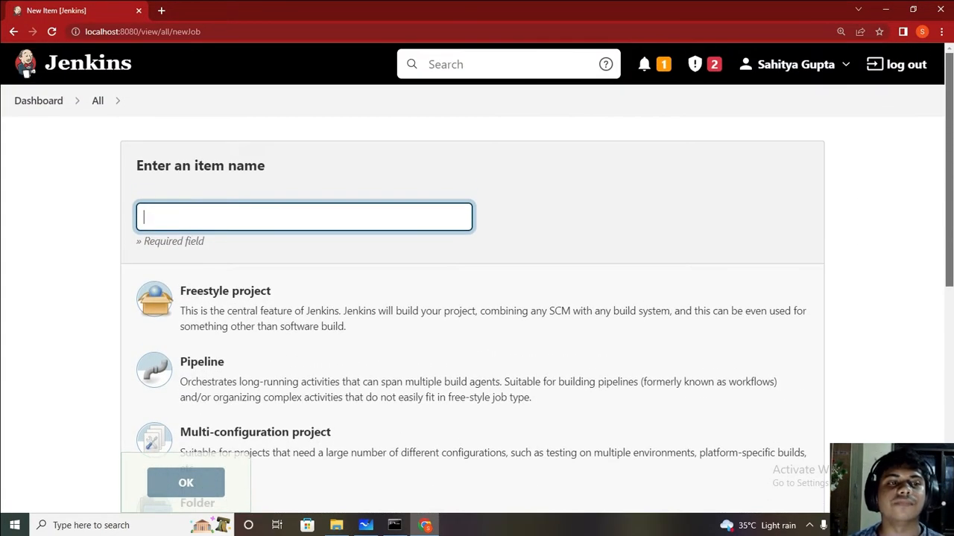
click(12, 33)
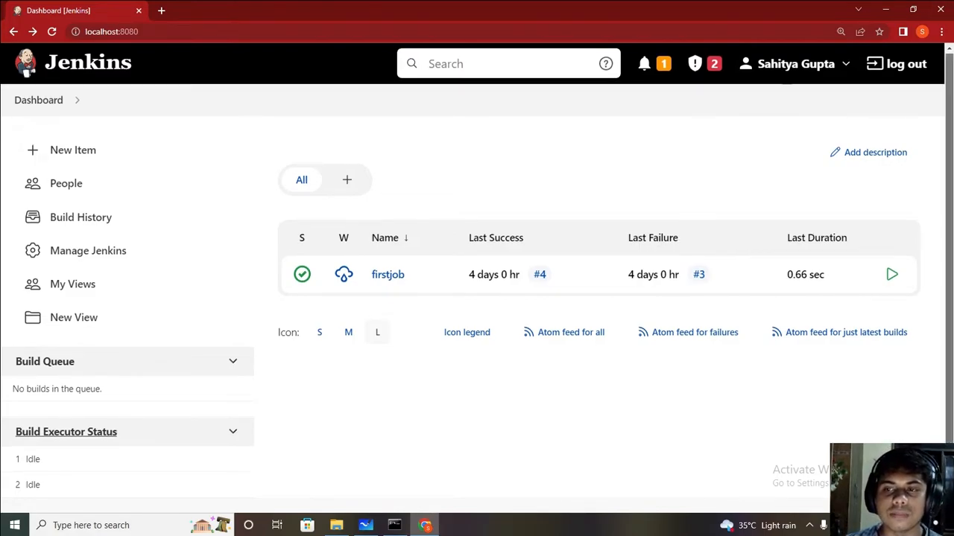
scroll(477, 276, down, 1)
scroll(477, 276, up, 1)
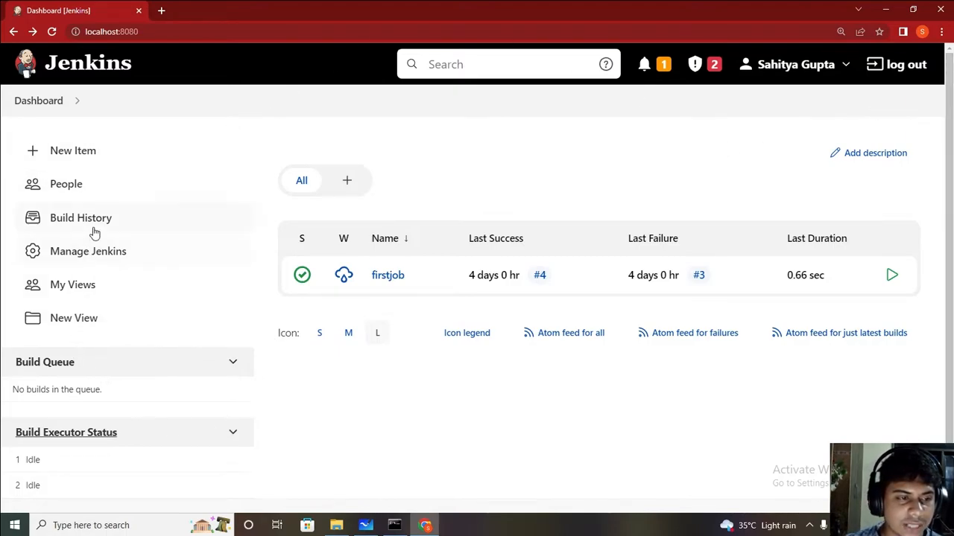
Step: Go from Manage Jenkins to Global Tool Configuration and scroll to the JDK section
click(117, 270)
scroll(117, 272, down, 4)
scroll(476, 298, down, 10)
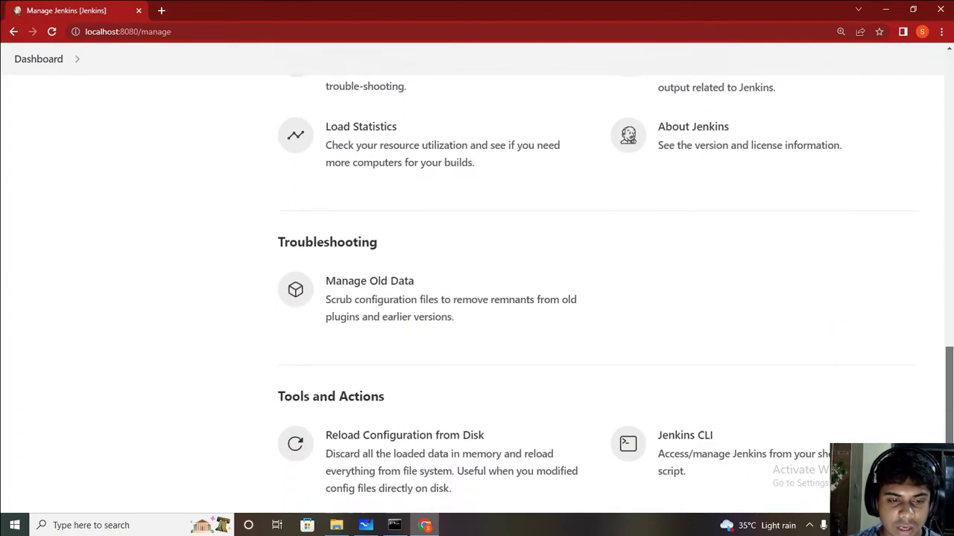
scroll(477, 298, down, 2)
scroll(477, 298, up, 12)
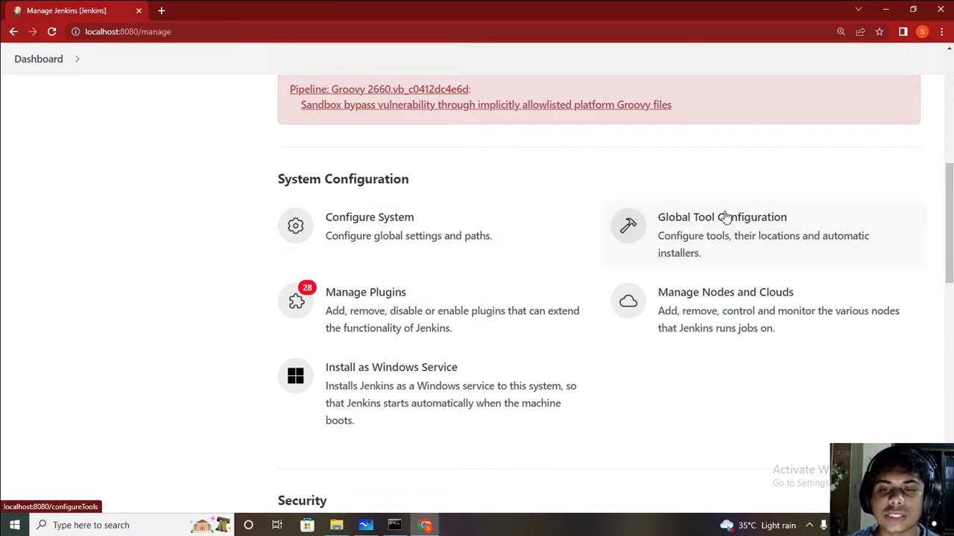
click(740, 231)
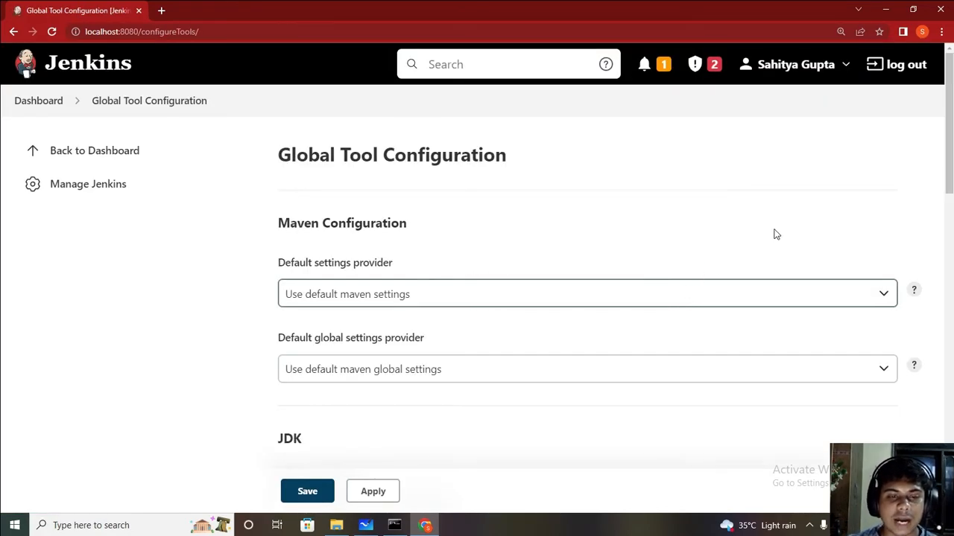
scroll(948, 123, down, 3)
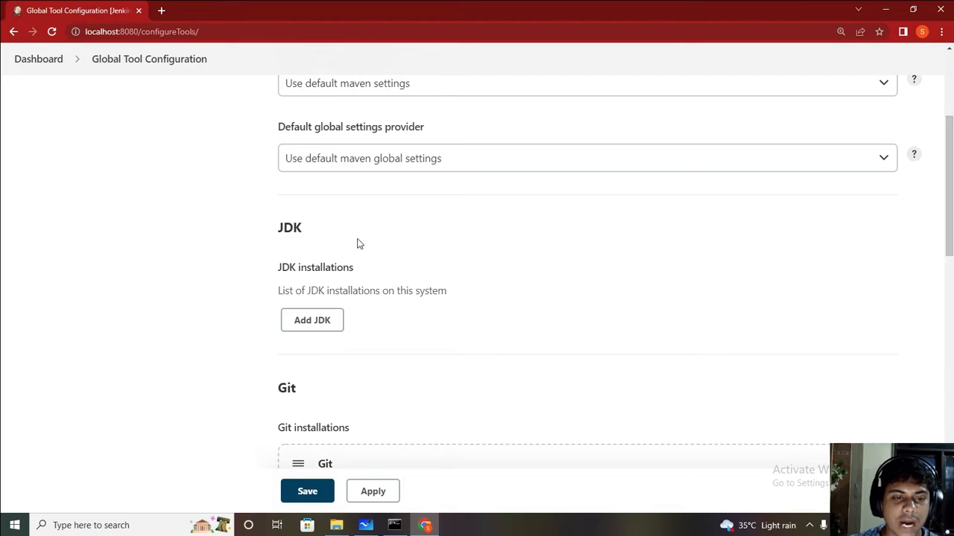
Step: Add a JDK installation with Install automatically unchecked
click(314, 323)
scroll(827, 195, down, 1)
scroll(307, 360, down, 2)
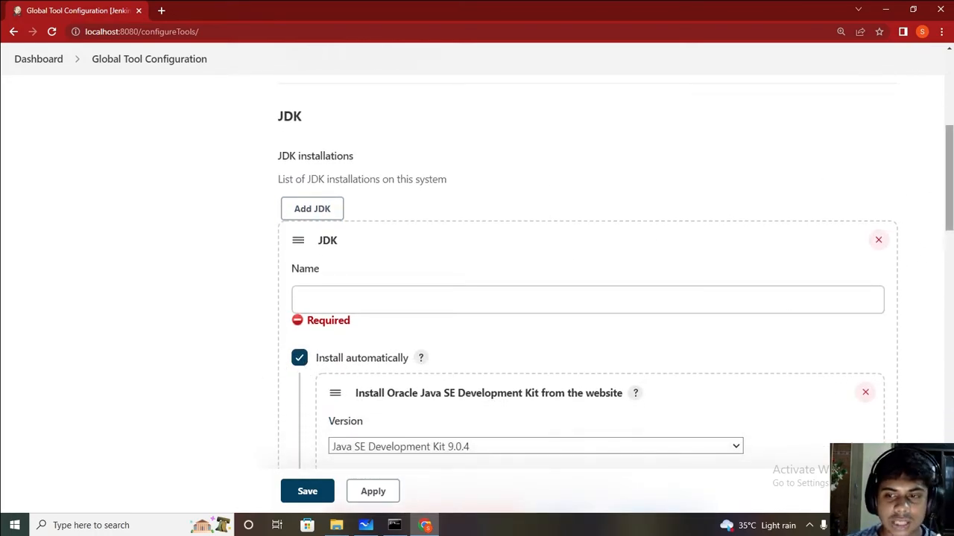
scroll(305, 368, down, 2)
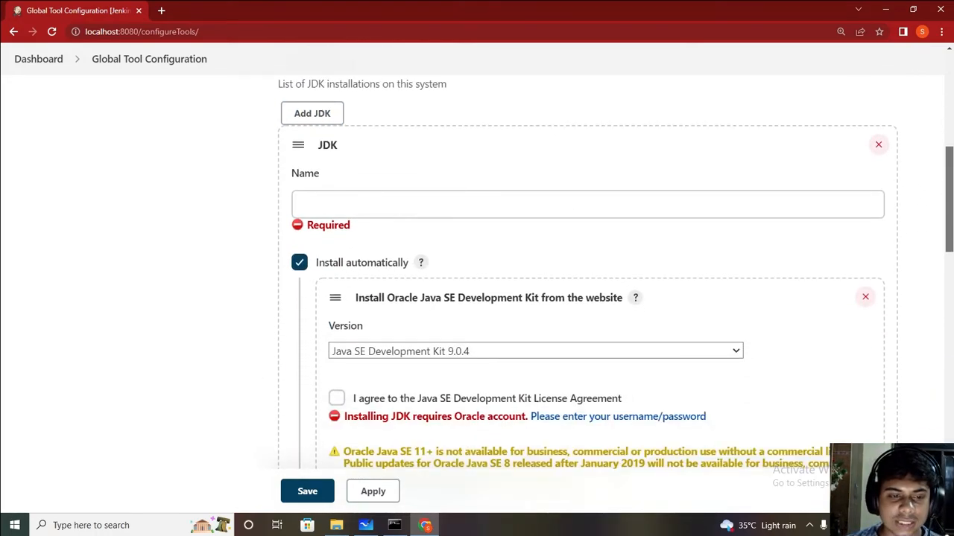
click(299, 264)
scroll(372, 278, up, 3)
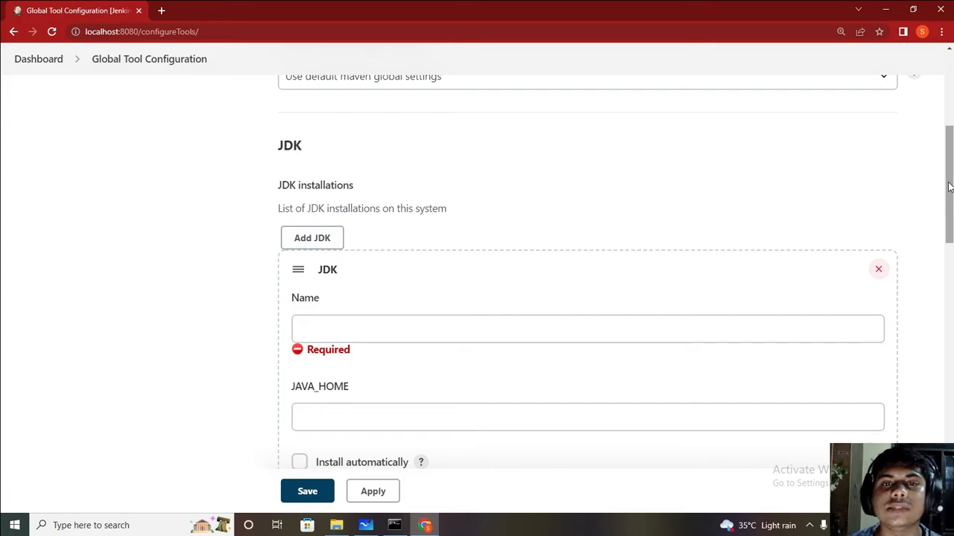
Step: Name the JDK 'JAVA', select its JAVA_HOME field, and switch to File Explorer
click(450, 335)
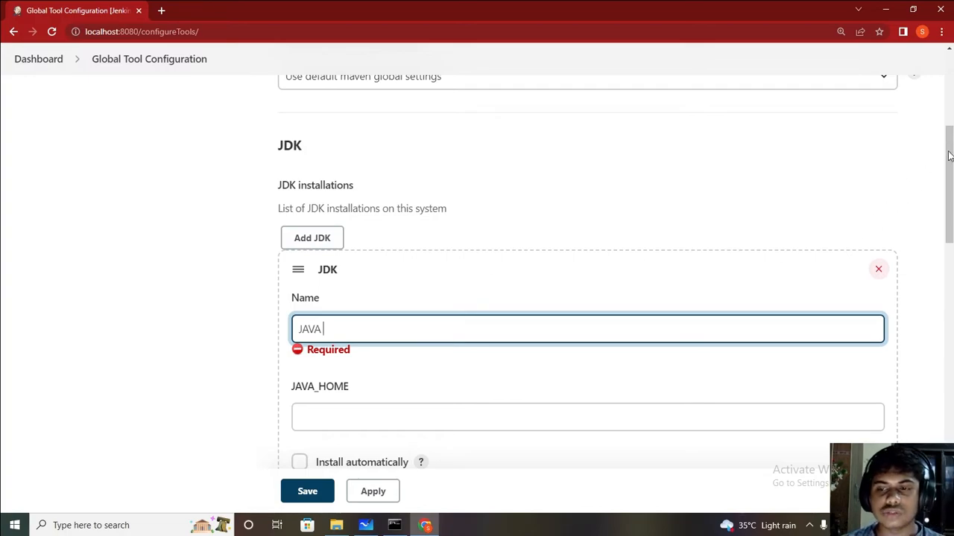
scroll(416, 277, down, 2)
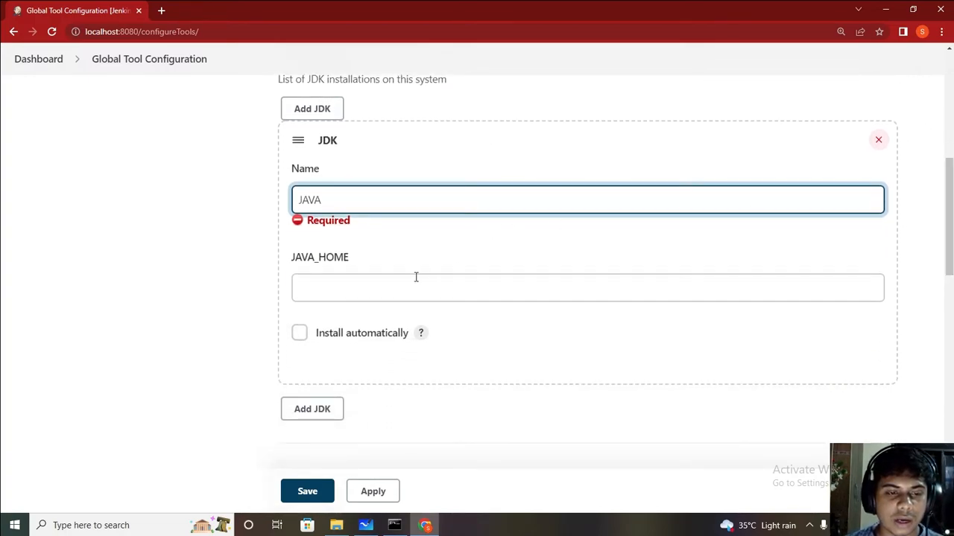
click(408, 291)
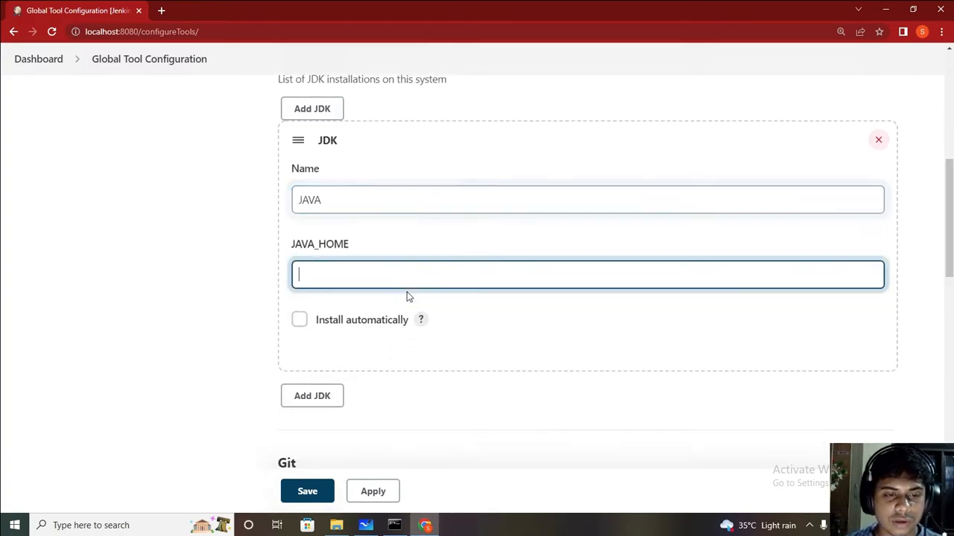
click(345, 205)
click(357, 267)
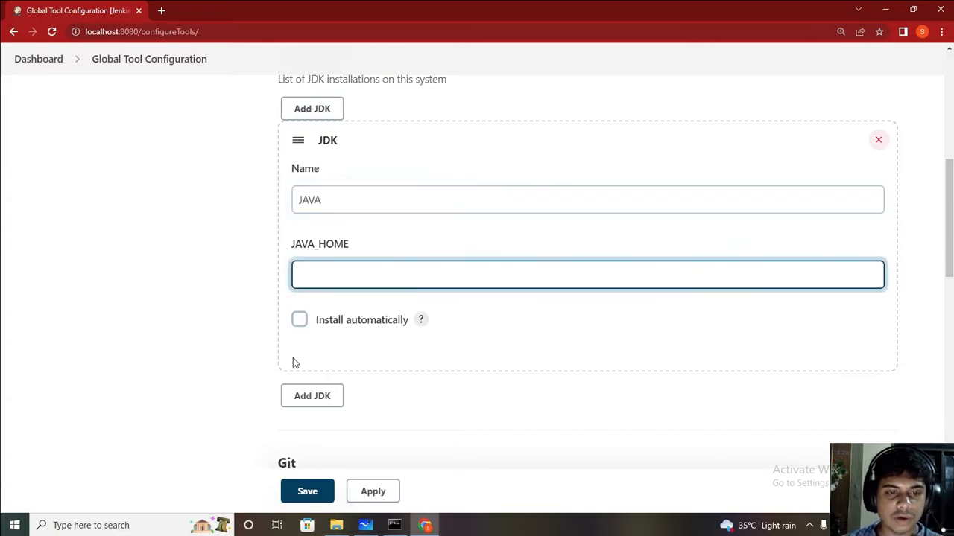
click(336, 525)
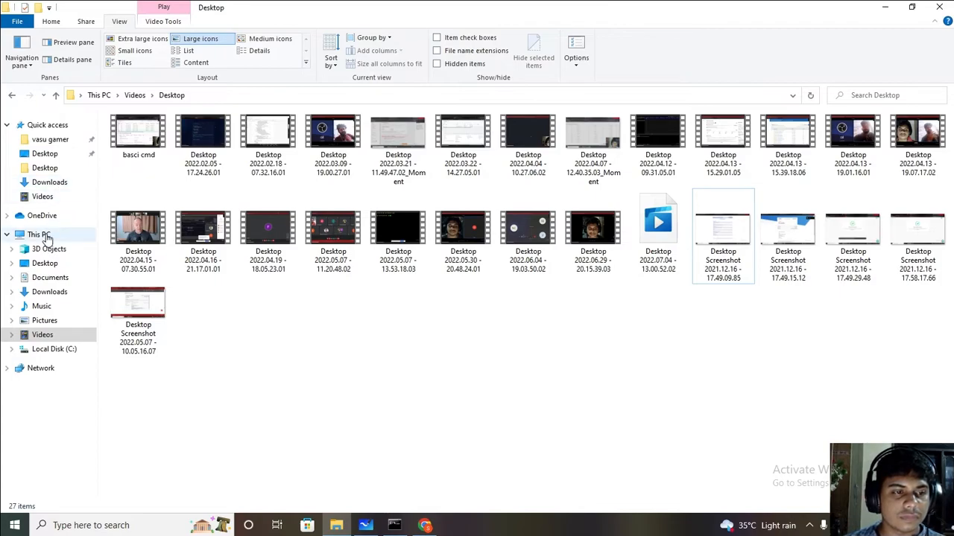
Step: Browse to C:\Program Files\Java\jdk-11.0.14 in File Explorer, copy its full path, and return to Chrome
click(46, 237)
click(181, 241)
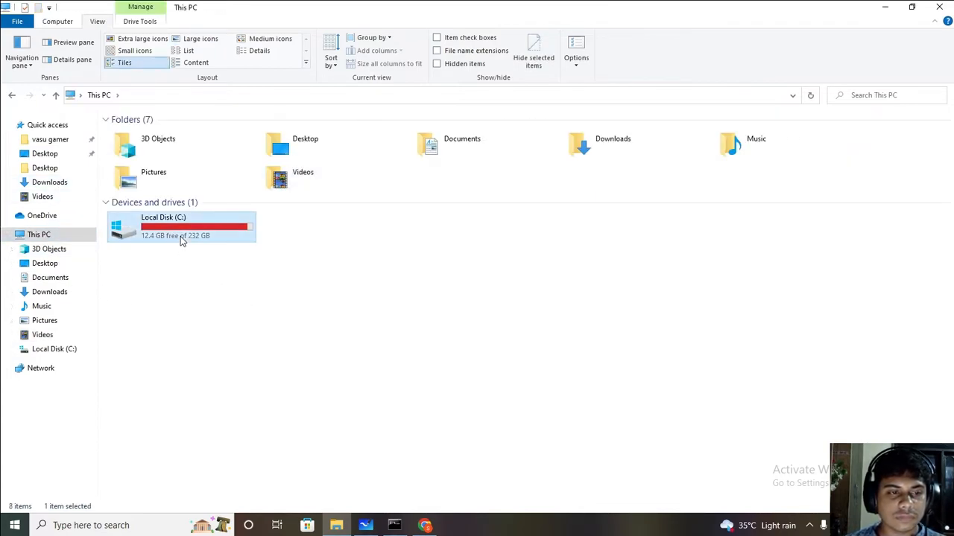
click(236, 389)
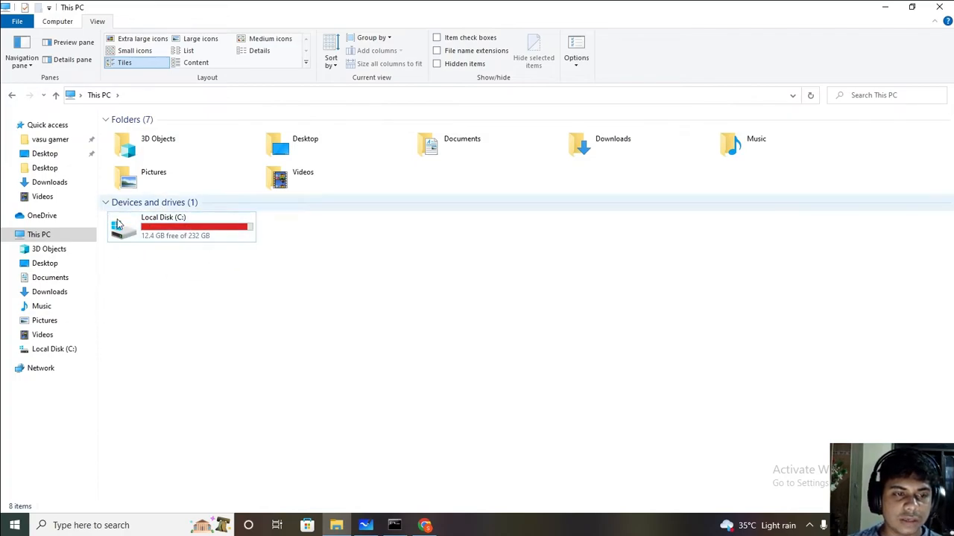
double_click(226, 232)
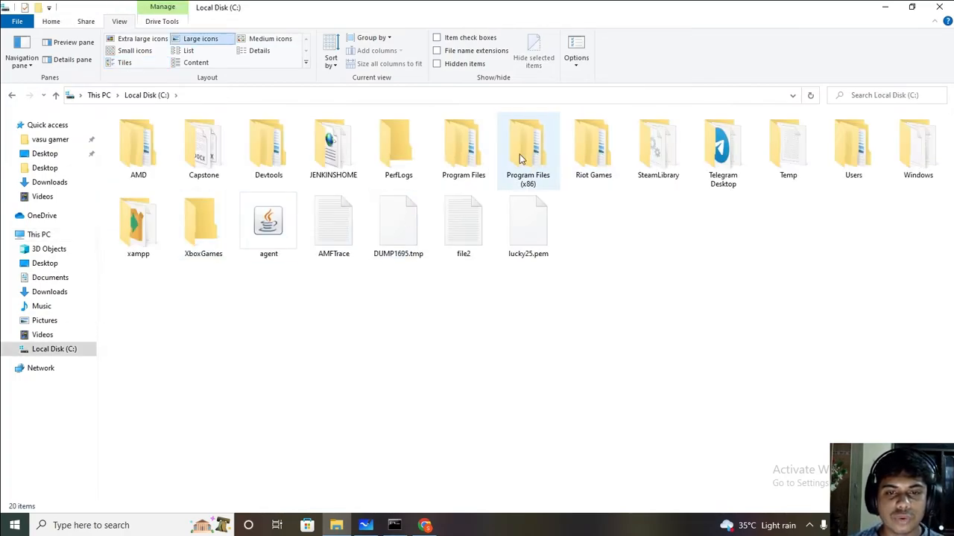
double_click(463, 149)
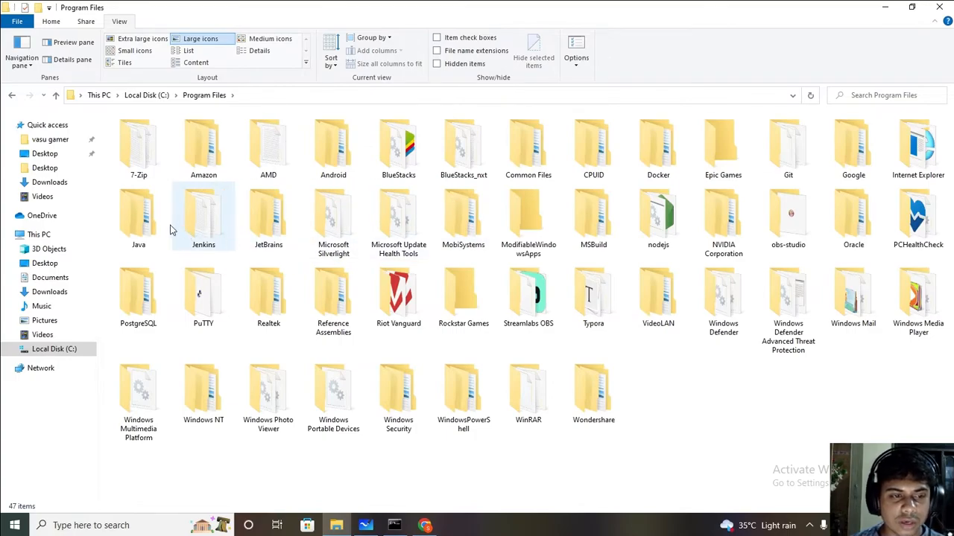
double_click(159, 224)
double_click(135, 136)
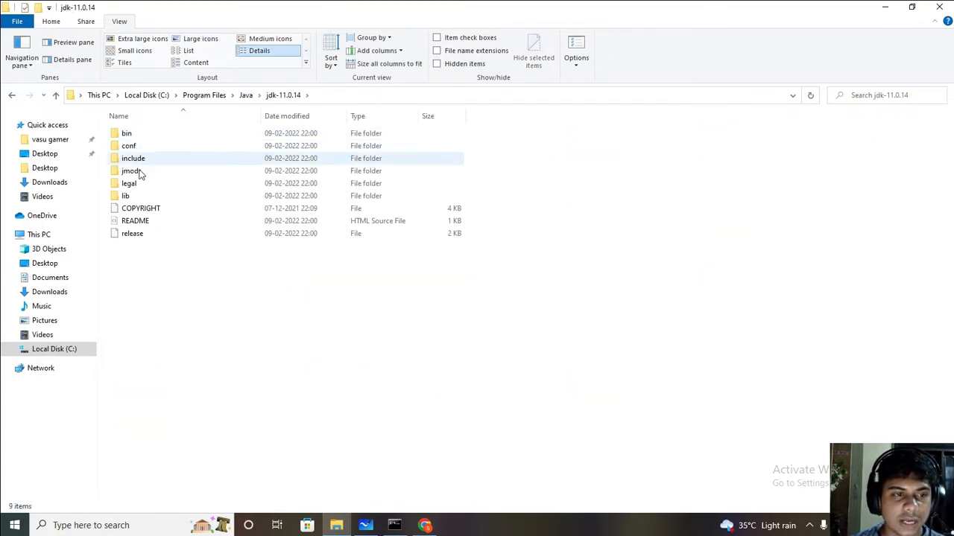
click(323, 95)
key(ctrl+c)
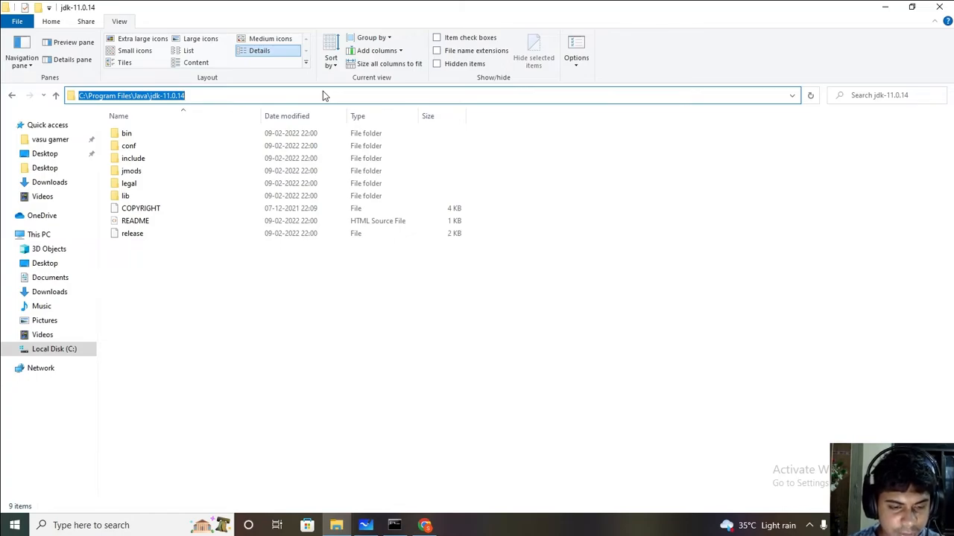
click(424, 526)
Step: Paste C:\Program Files\Java\jdk-11.0.14 into JAVA_HOME, check the Default git.exe entry, then minimize Chrome
click(373, 274)
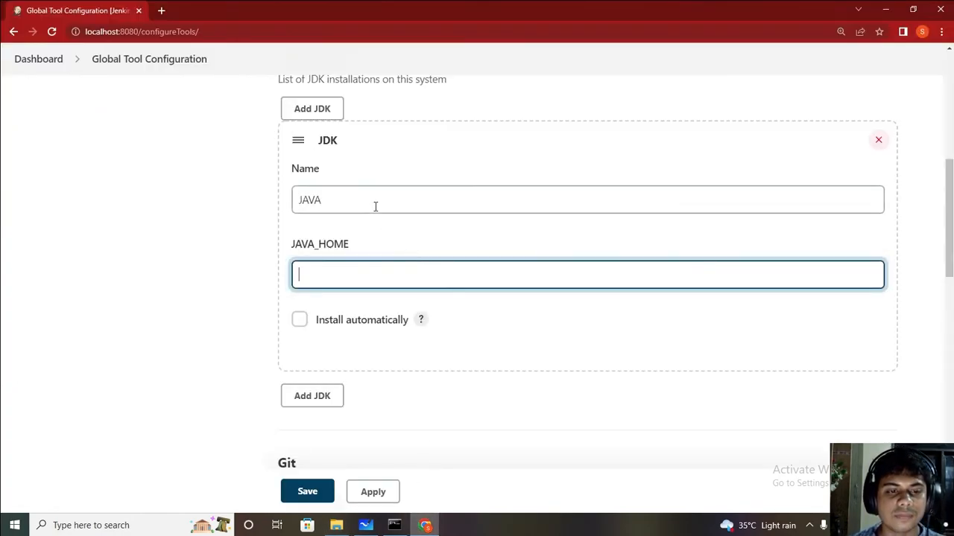
key(ctrl+v)
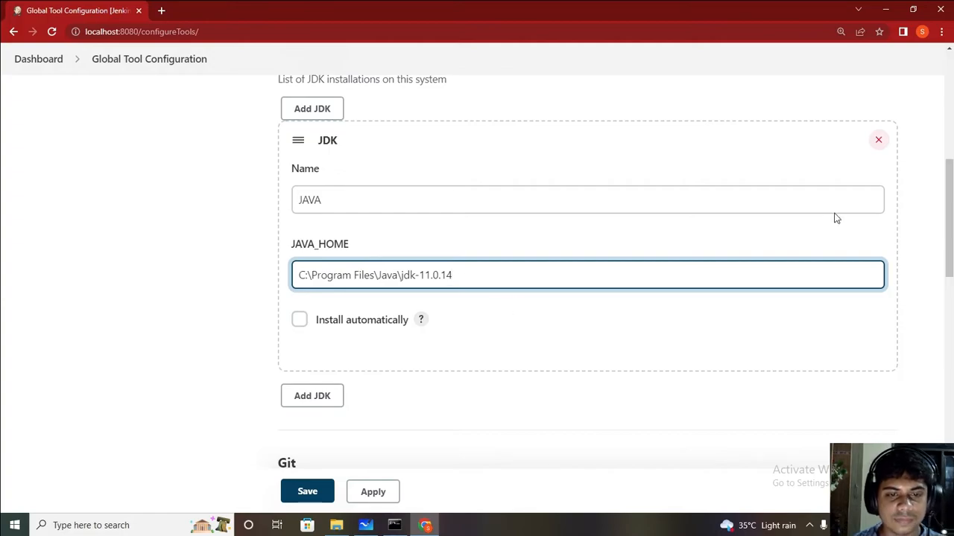
drag(952, 221, 951, 222)
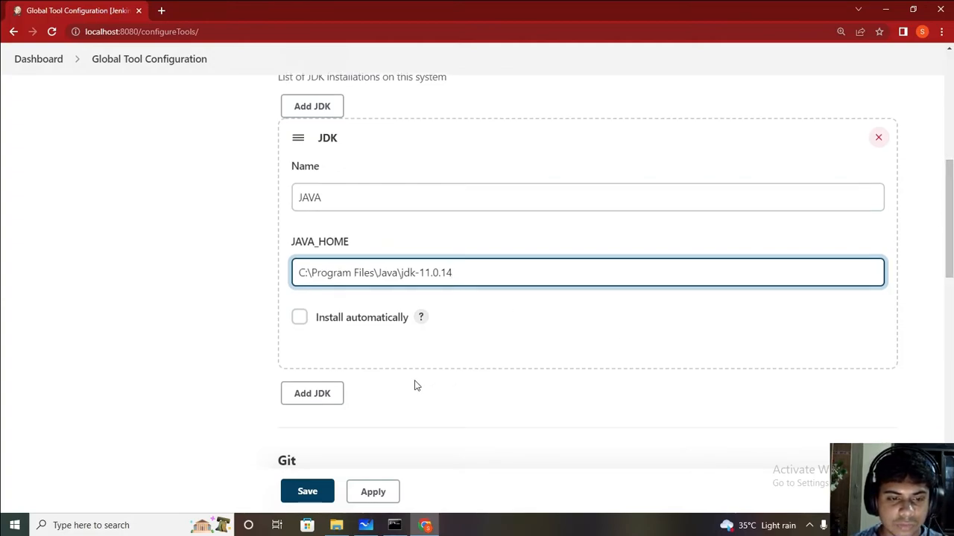
scroll(587, 280, down, 1)
scroll(588, 279, up, 3)
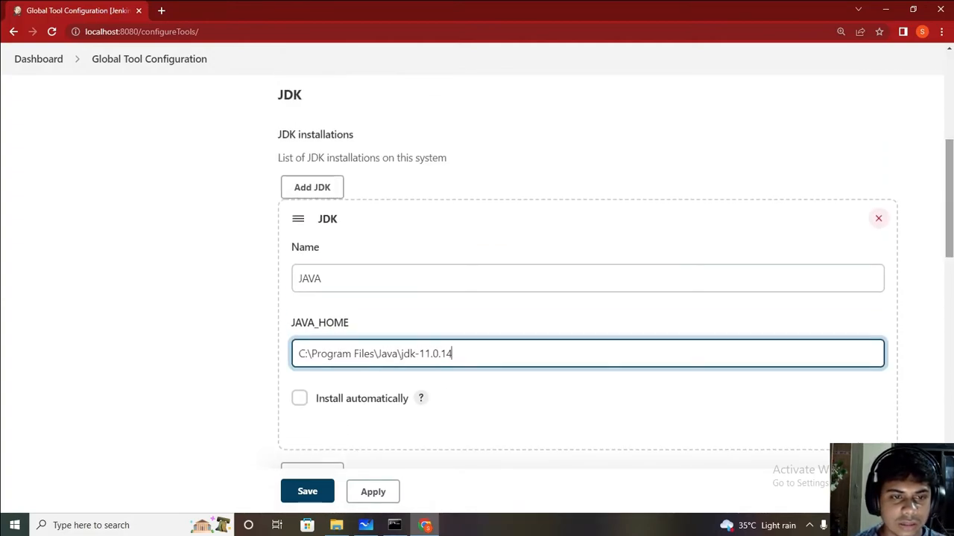
scroll(587, 298, down, 6)
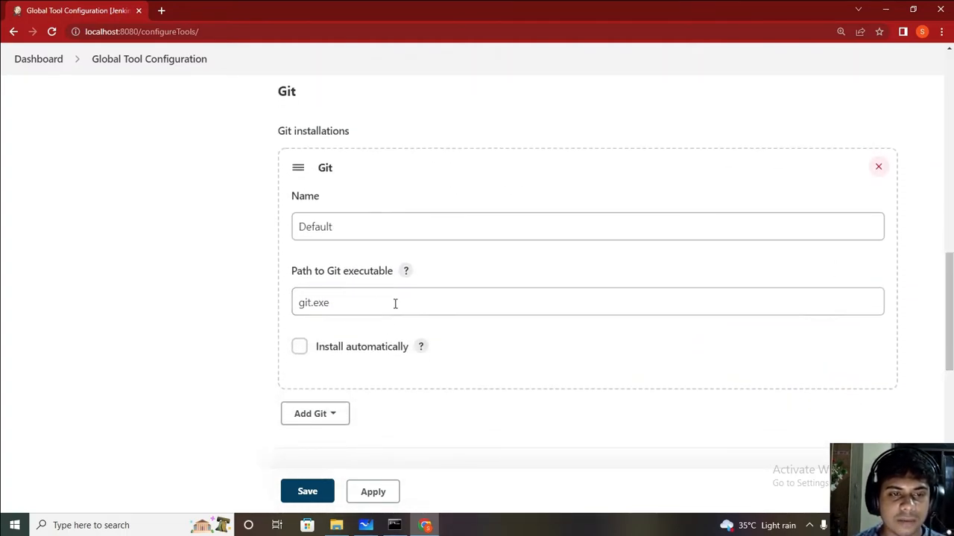
scroll(949, 313, up, 2)
scroll(736, 257, down, 2)
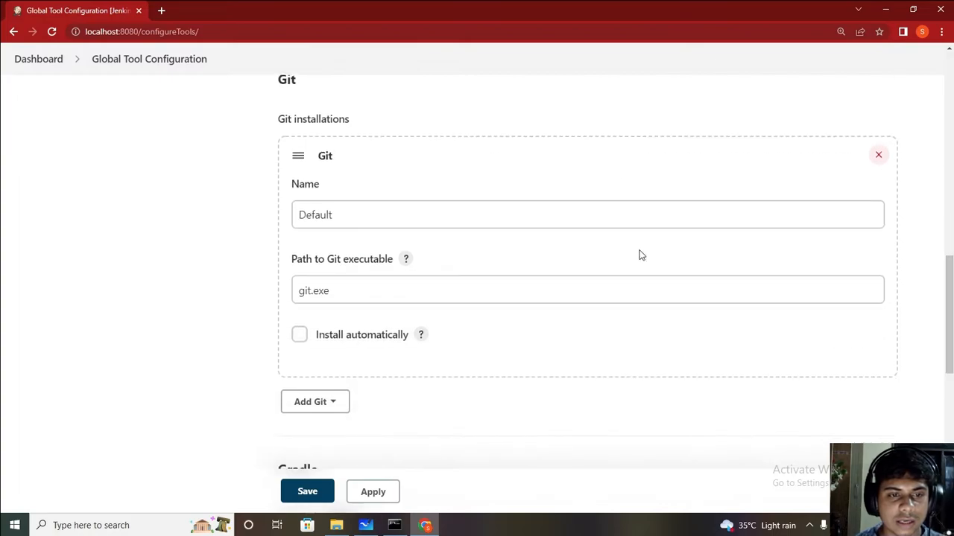
click(885, 9)
click(882, 7)
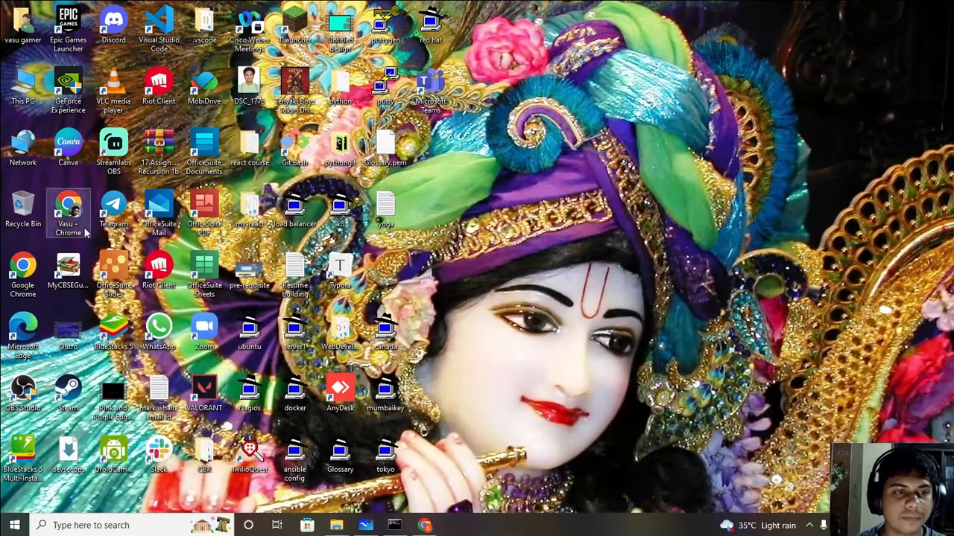
double_click(296, 148)
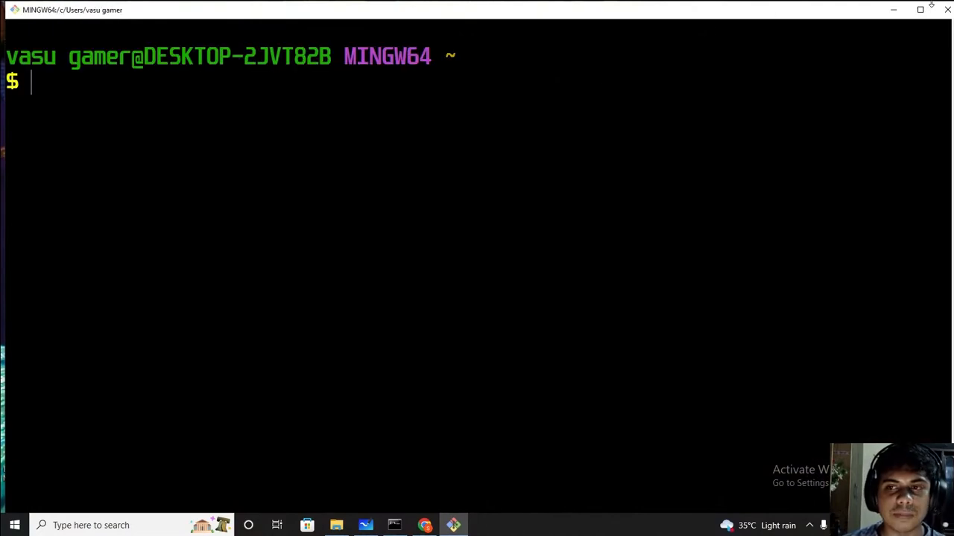
click(946, 10)
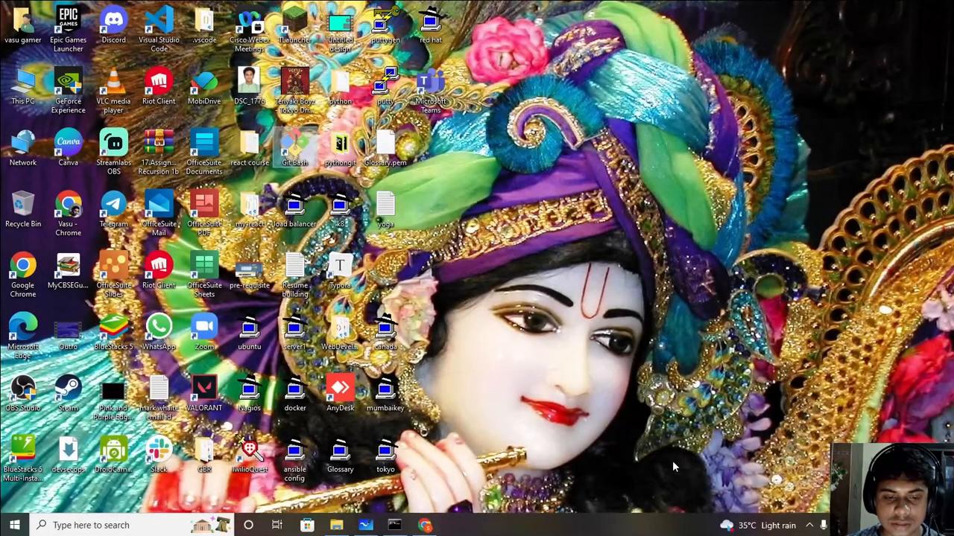
click(424, 526)
Step: Add a blank Maven installation entry, set to install automatically, under the Maven section
drag(950, 303, 951, 433)
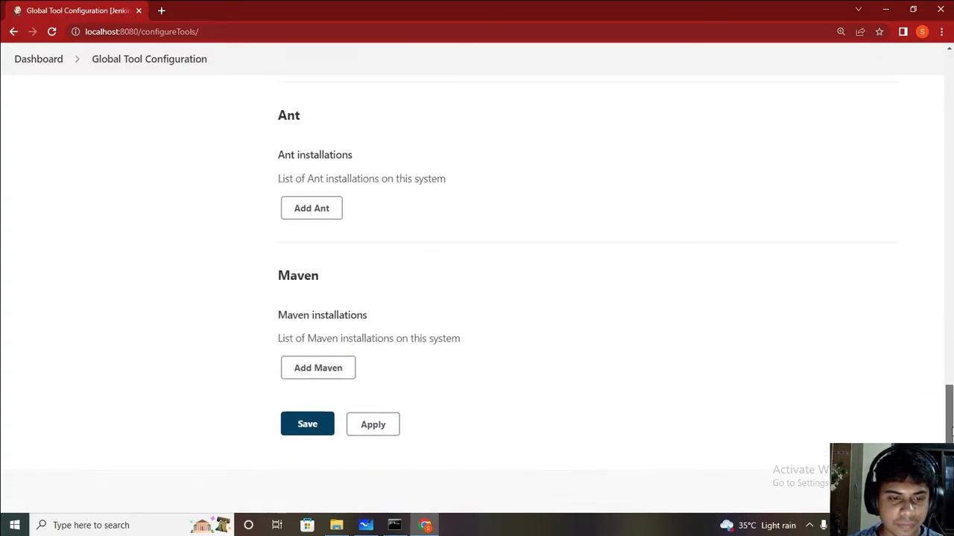
click(315, 381)
scroll(717, 452, down, 1)
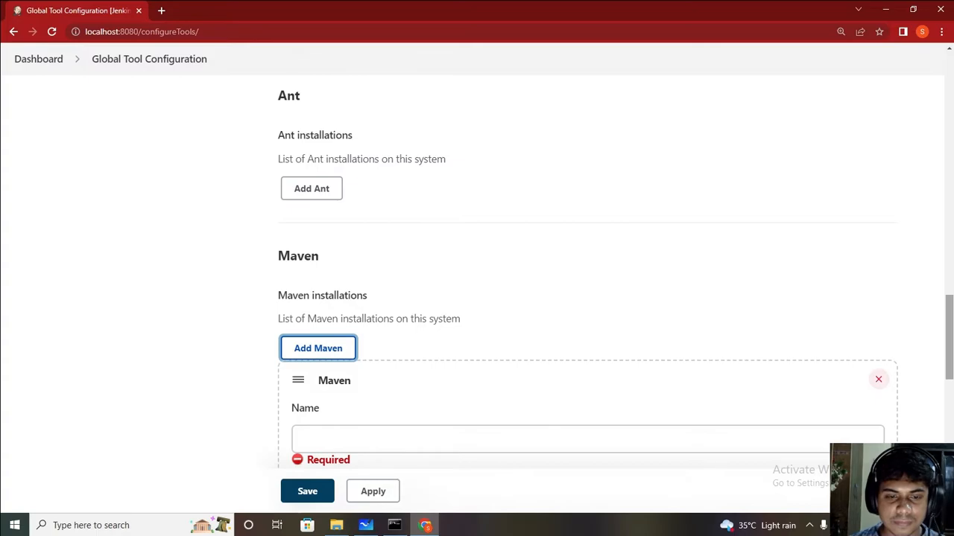
click(336, 525)
Step: Browse to C:\Devtools\apache-maven-3.8.4, copy its full path, and return to the Maven Name field
click(11, 97)
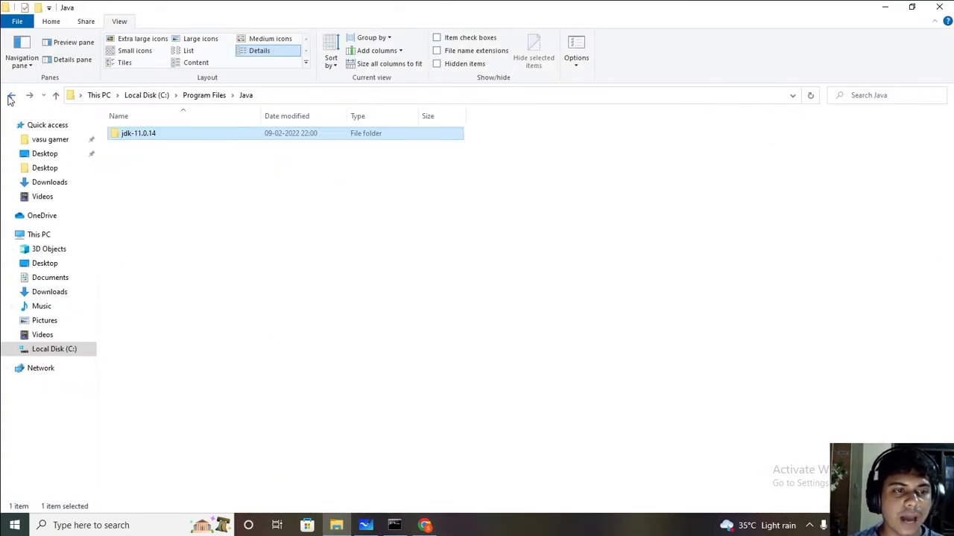
click(11, 96)
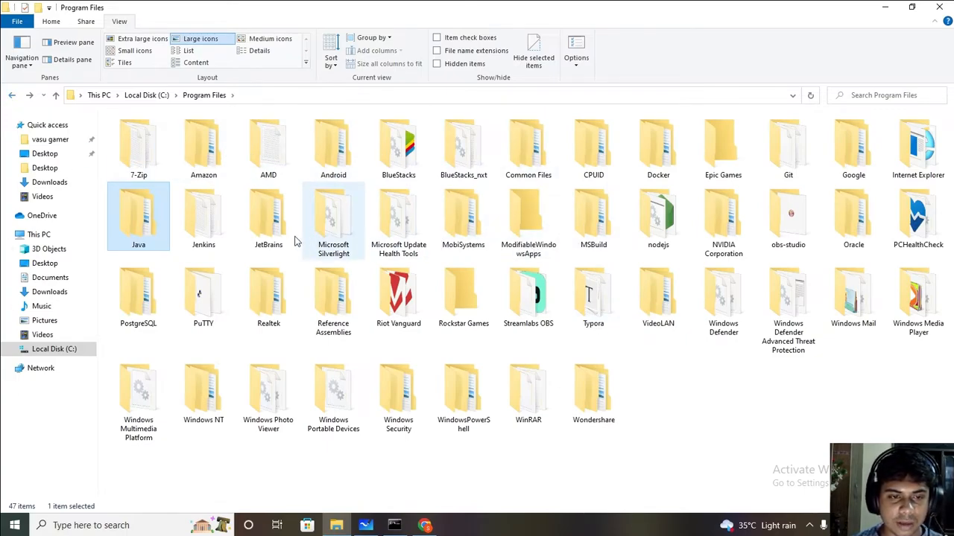
click(12, 96)
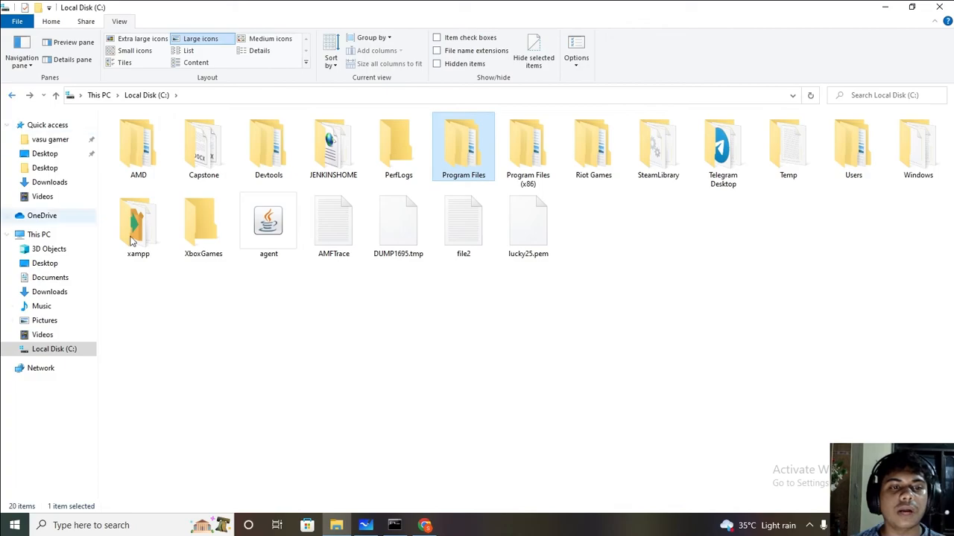
double_click(270, 155)
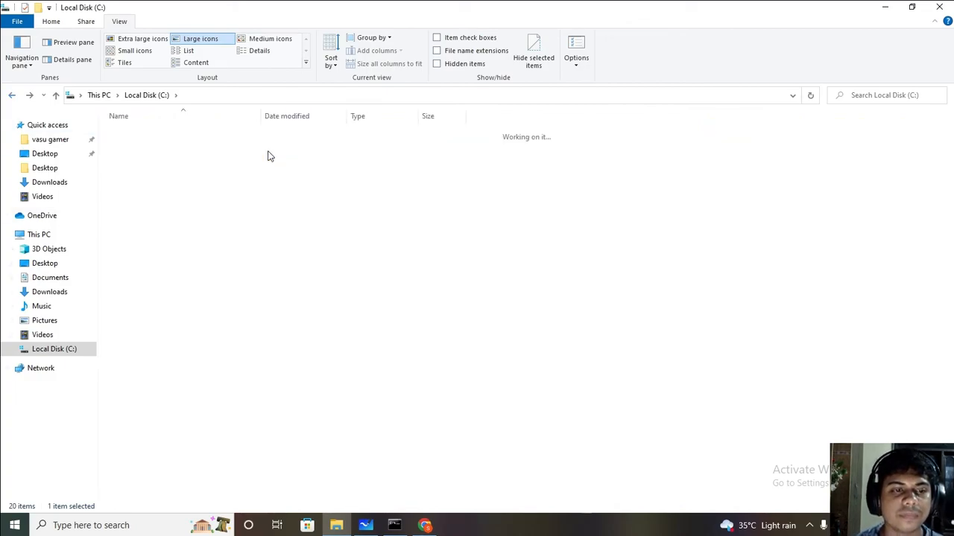
click(196, 39)
click(127, 190)
double_click(141, 154)
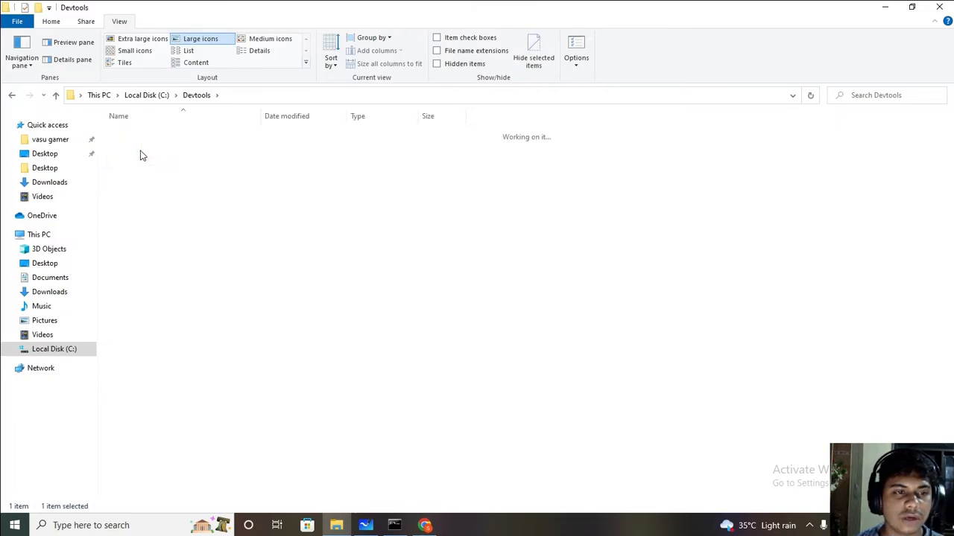
click(196, 38)
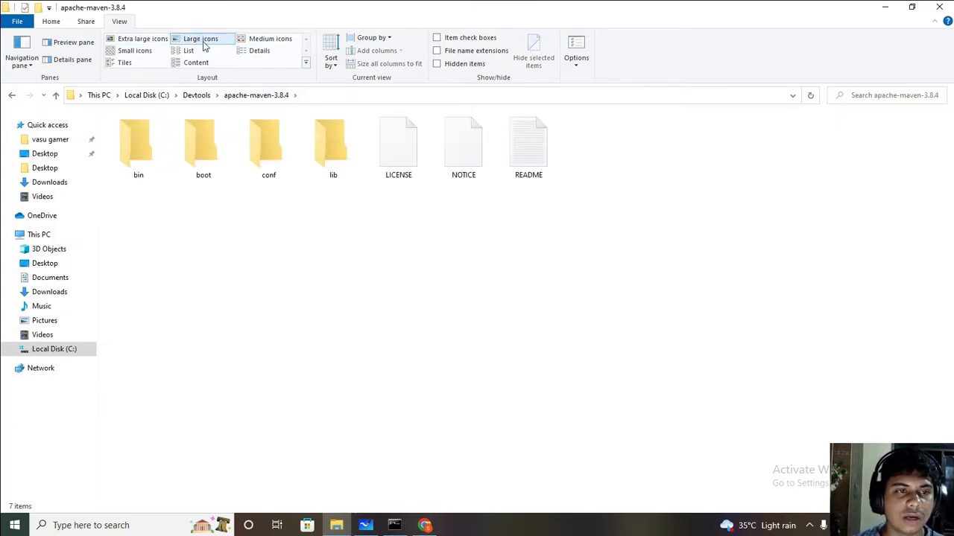
click(307, 95)
key(ctrl+c)
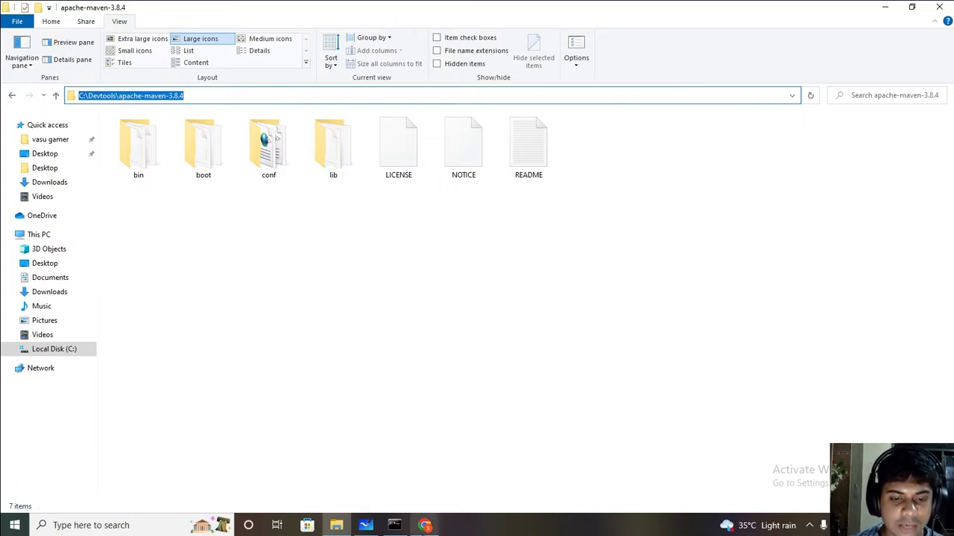
click(424, 525)
click(393, 365)
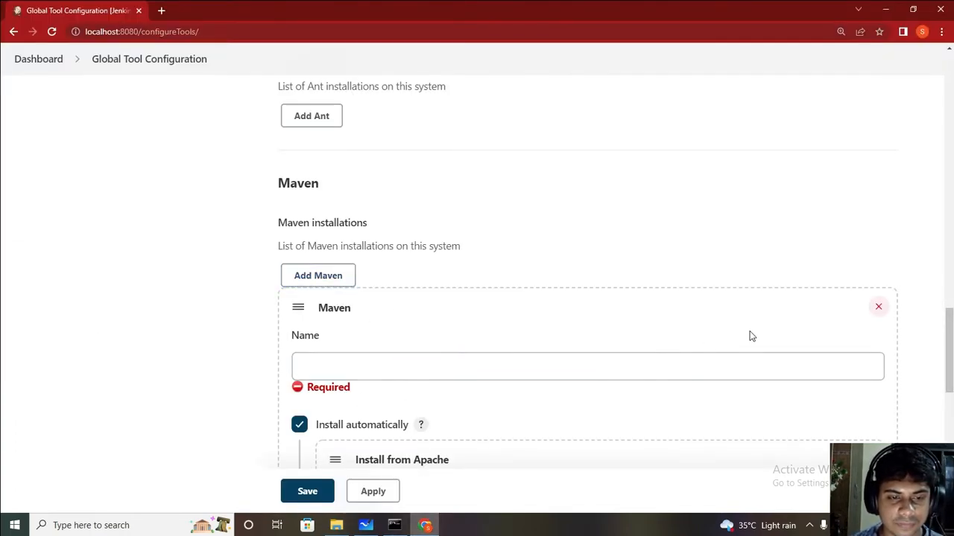
Step: Turn off Install automatically, name the installation Maven, and set MAVEN_HOME to C:\Devtools\apache-maven-3.8.4
scroll(700, 308, up, 1)
scroll(700, 307, down, 3)
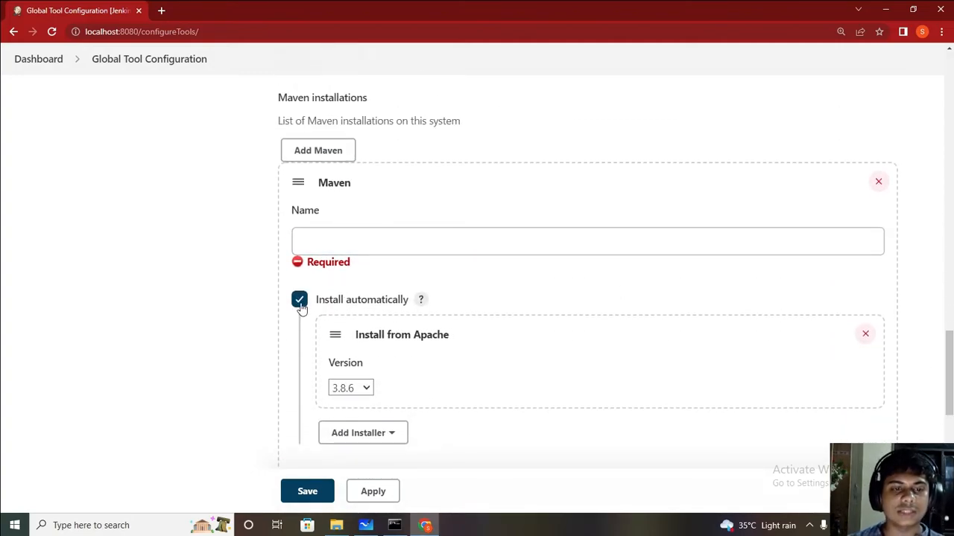
click(298, 301)
click(336, 241)
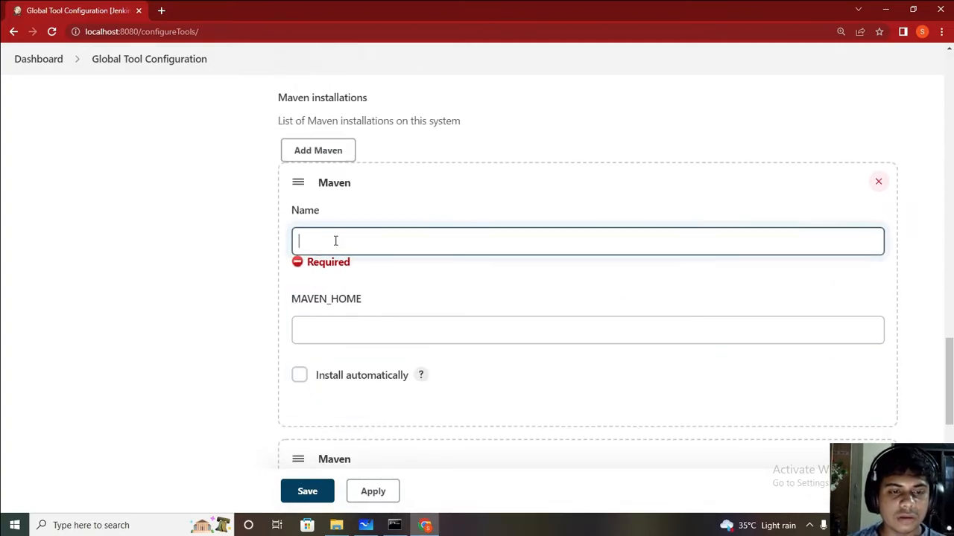
text(Maven)
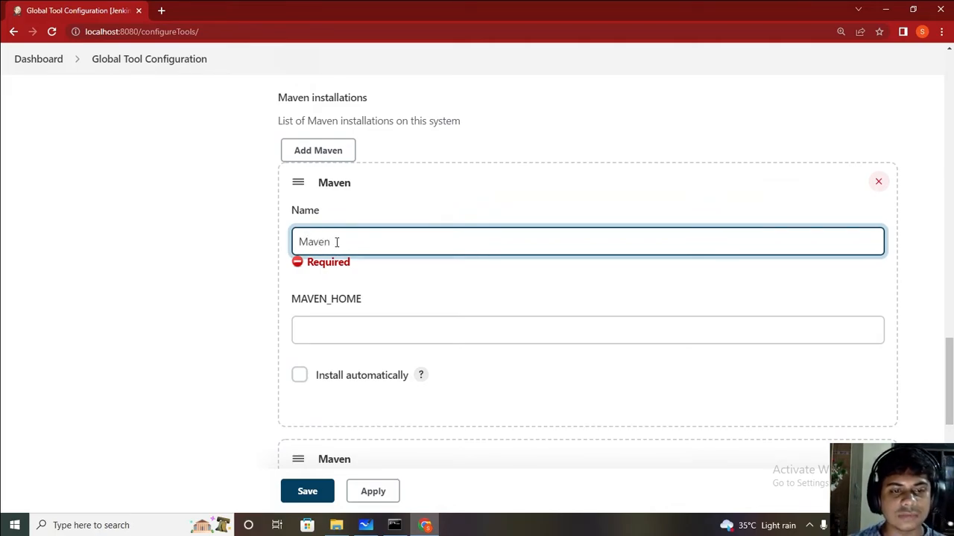
click(303, 330)
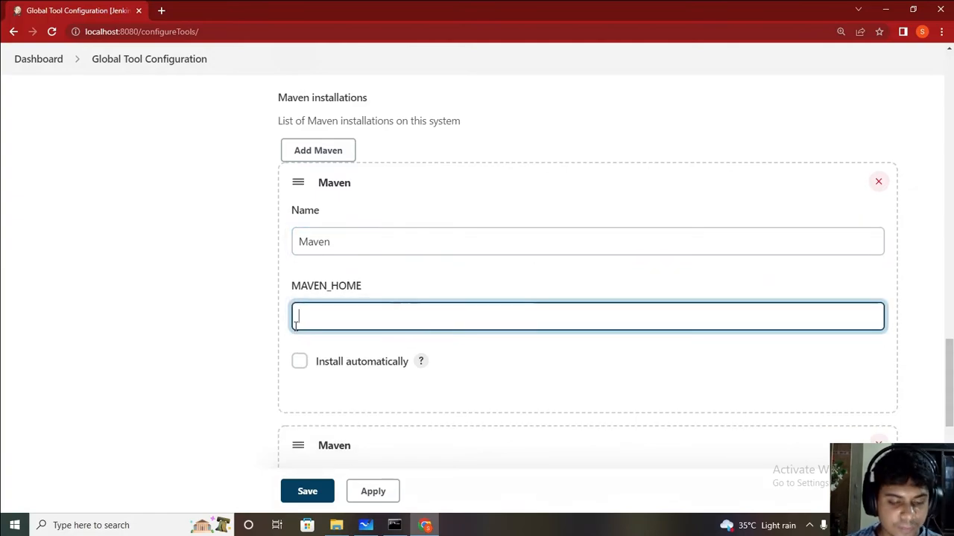
key(ctrl+v)
Step: Delete the empty second Maven entry, apply and dismiss the error, then save the configuration
mouse_move(949, 377)
mouse_down()
mouse_move(949, 431)
mouse_move(949, 378)
mouse_up()
scroll(799, 341, down, 2)
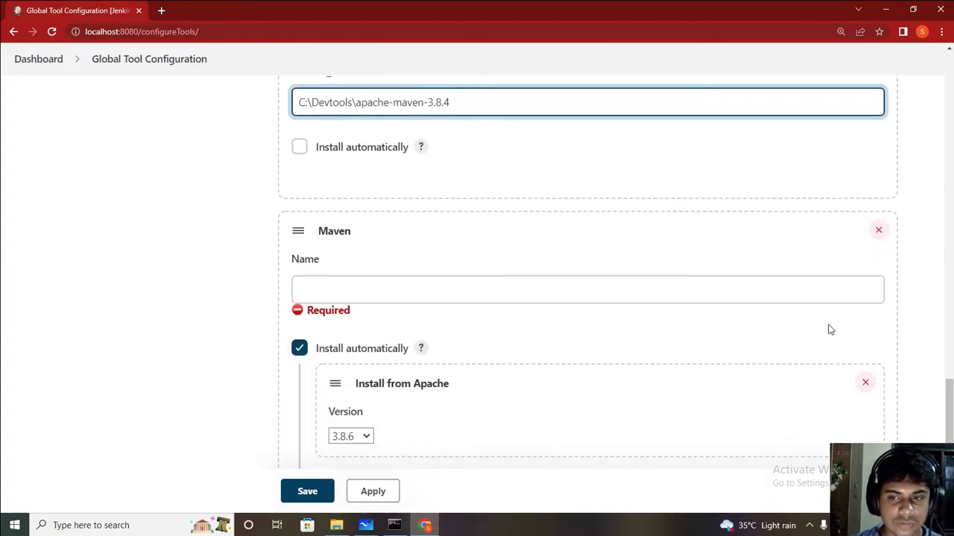
click(879, 233)
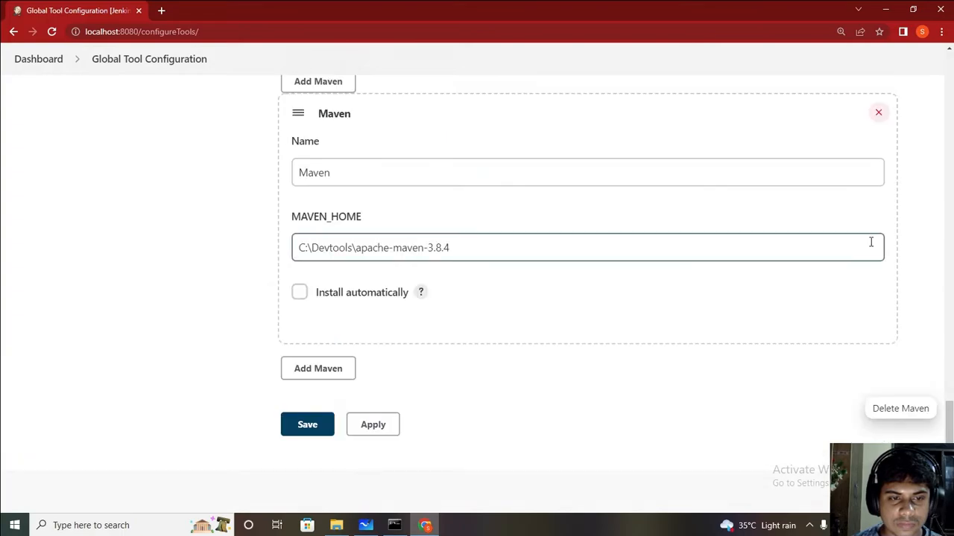
mouse_move(949, 417)
mouse_down()
mouse_move(949, 368)
mouse_move(949, 402)
mouse_up()
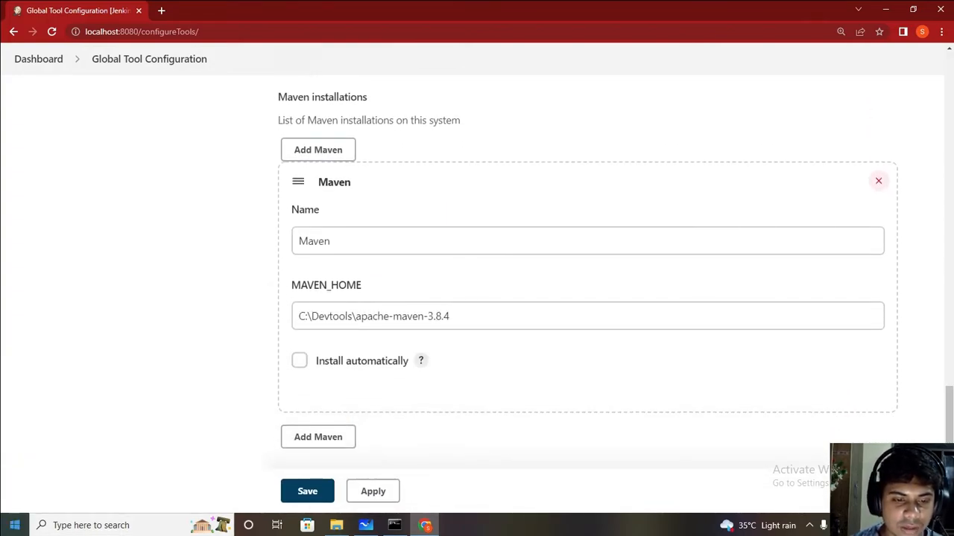
click(368, 494)
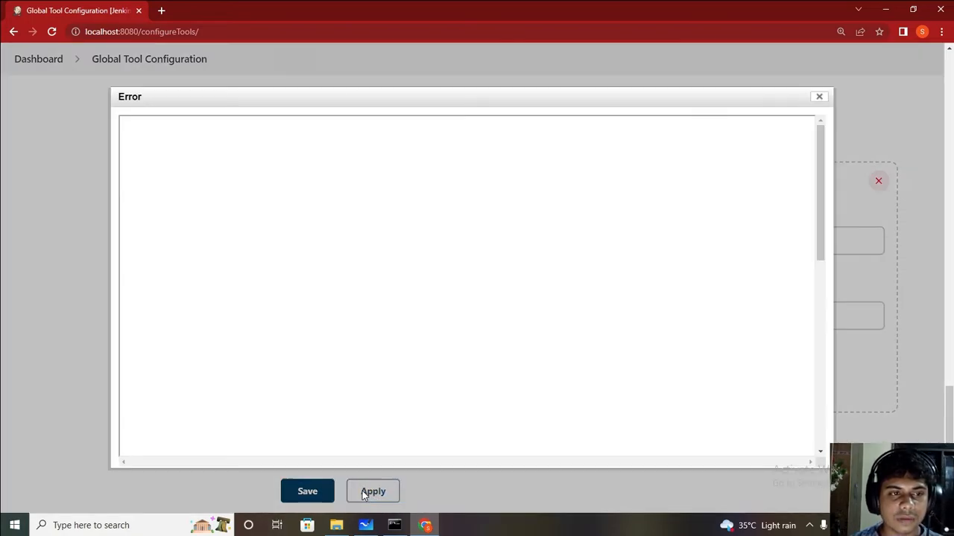
click(819, 99)
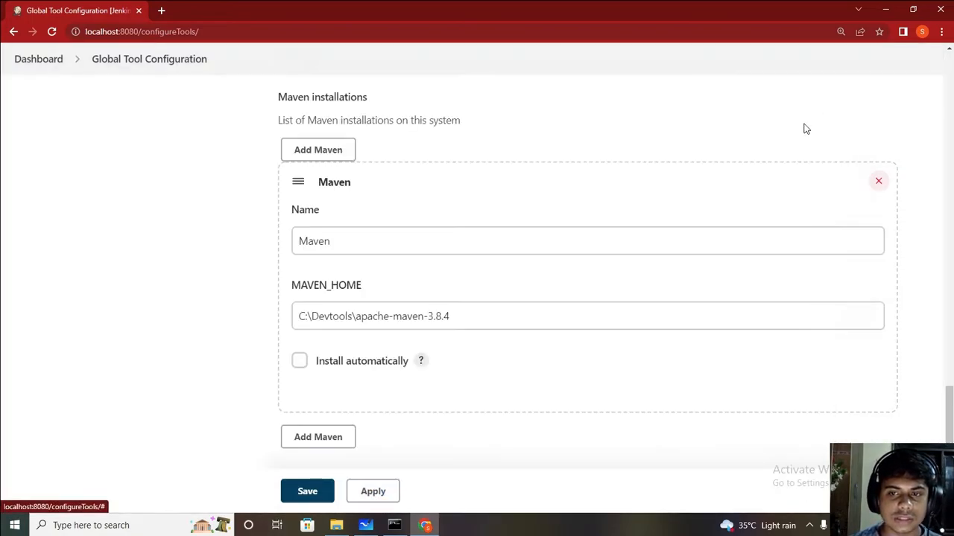
click(307, 493)
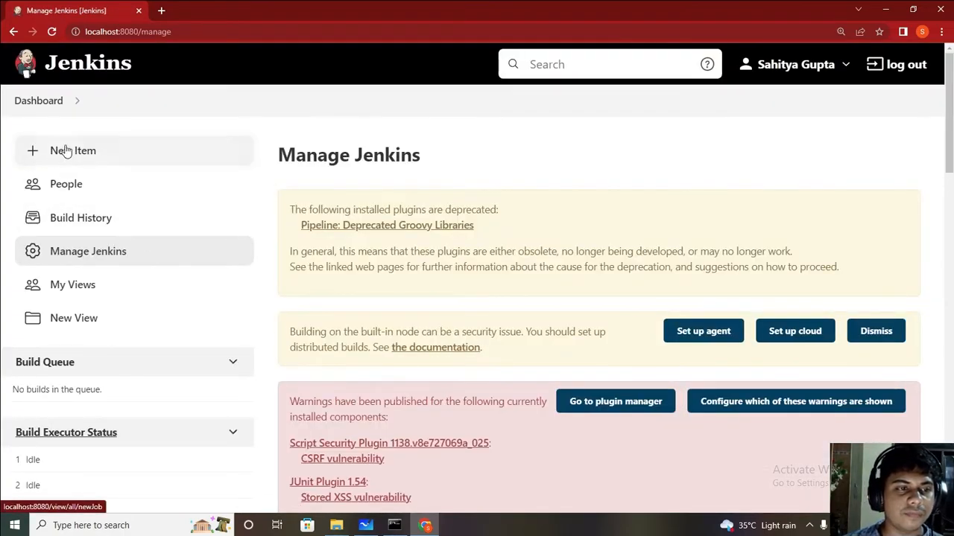
Step: Check the available New Item project types, then open Manage Plugins from Manage Jenkins
click(66, 151)
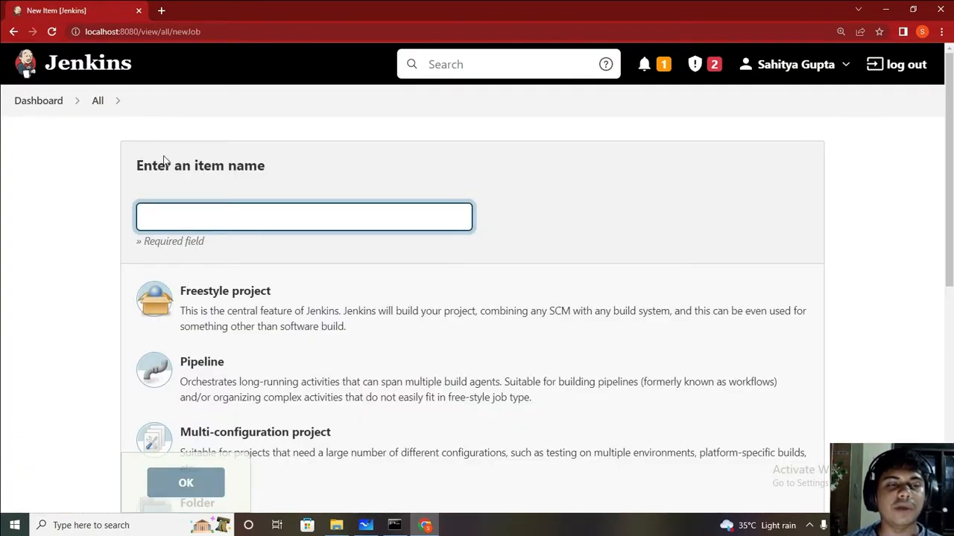
click(13, 33)
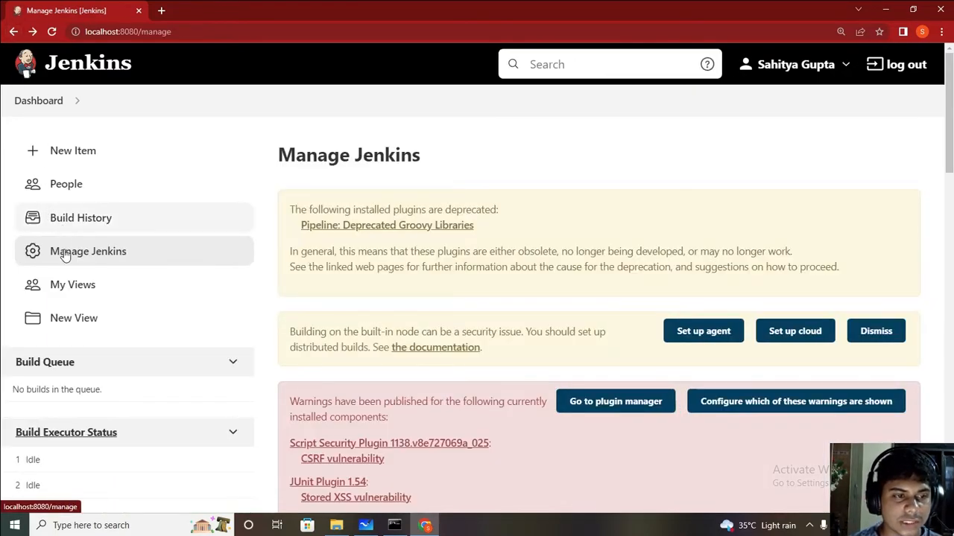
scroll(633, 212, down, 6)
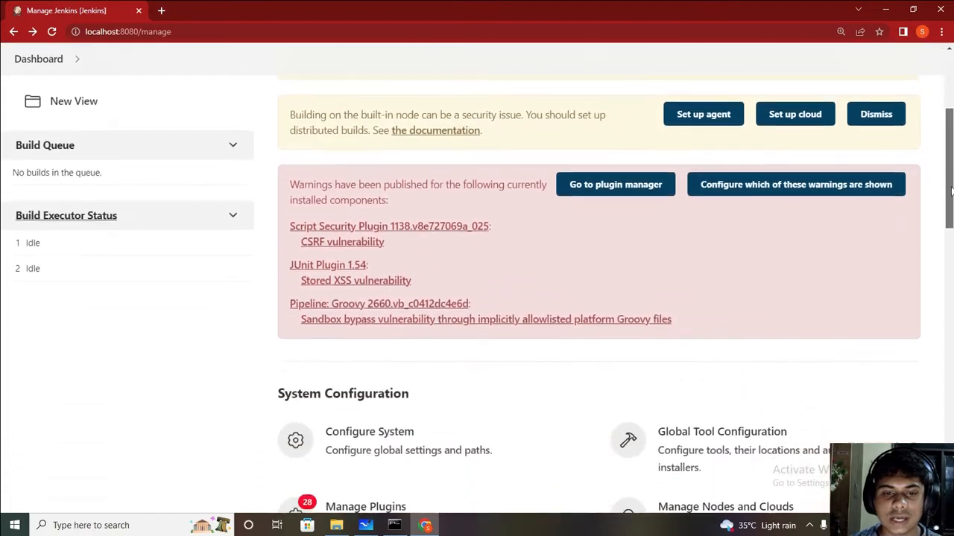
click(427, 254)
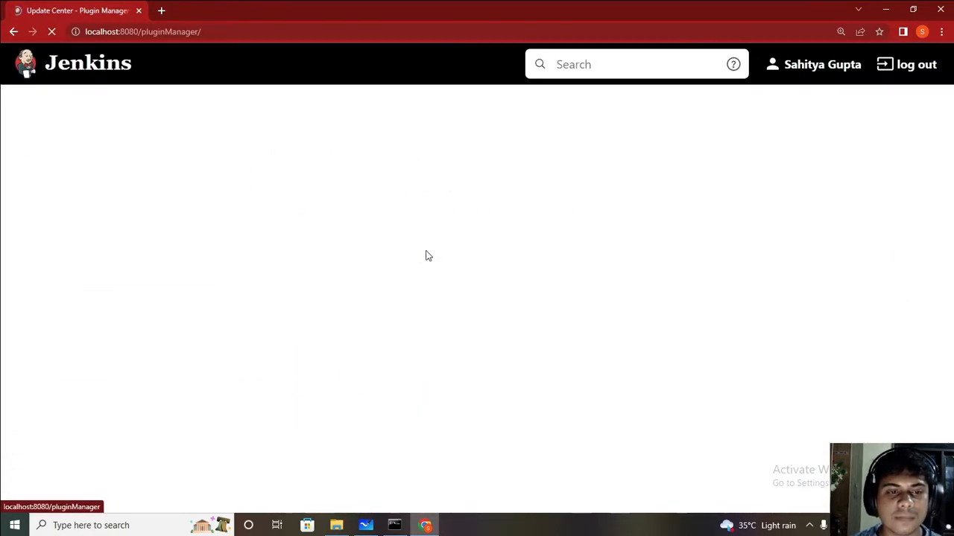
Step: Browse the Available and Installed plugin lists, then go back to Manage Jenkins
click(385, 207)
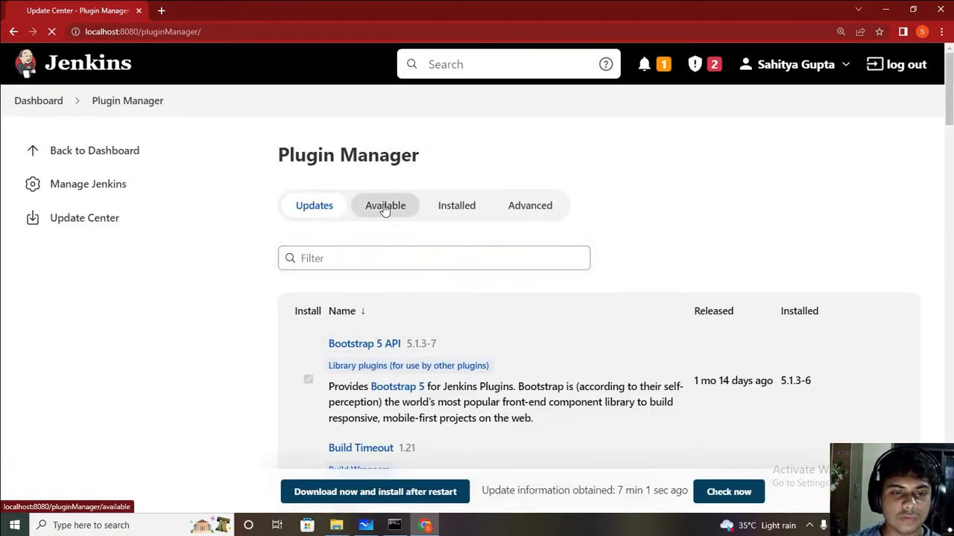
click(454, 219)
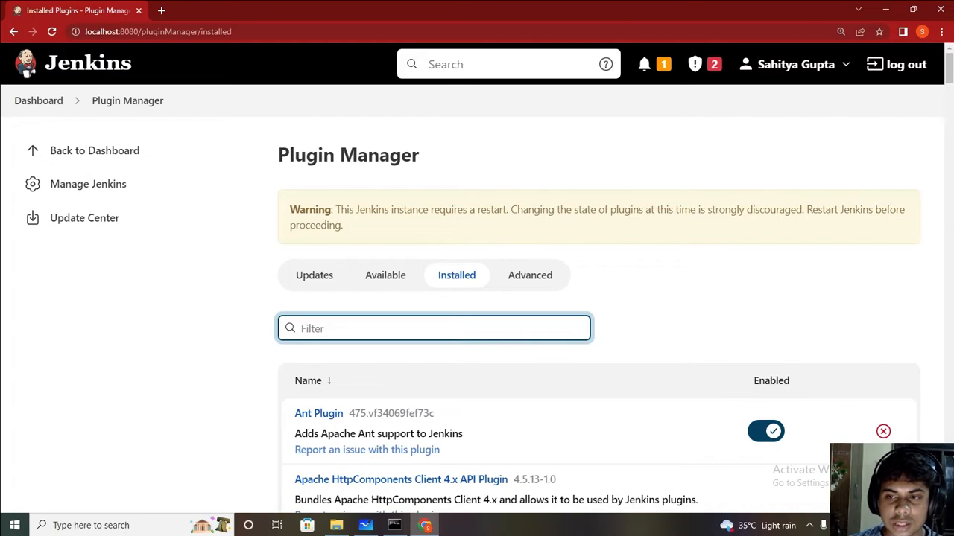
mouse_move(949, 67)
mouse_down()
mouse_move(949, 417)
mouse_move(949, 56)
mouse_up()
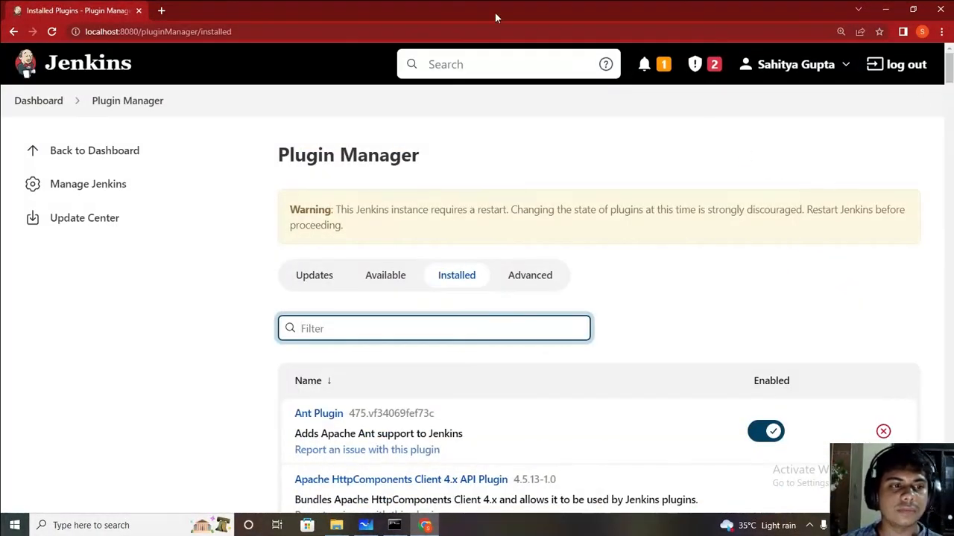
click(128, 183)
drag(951, 131, 950, 186)
scroll(937, 166, down, 3)
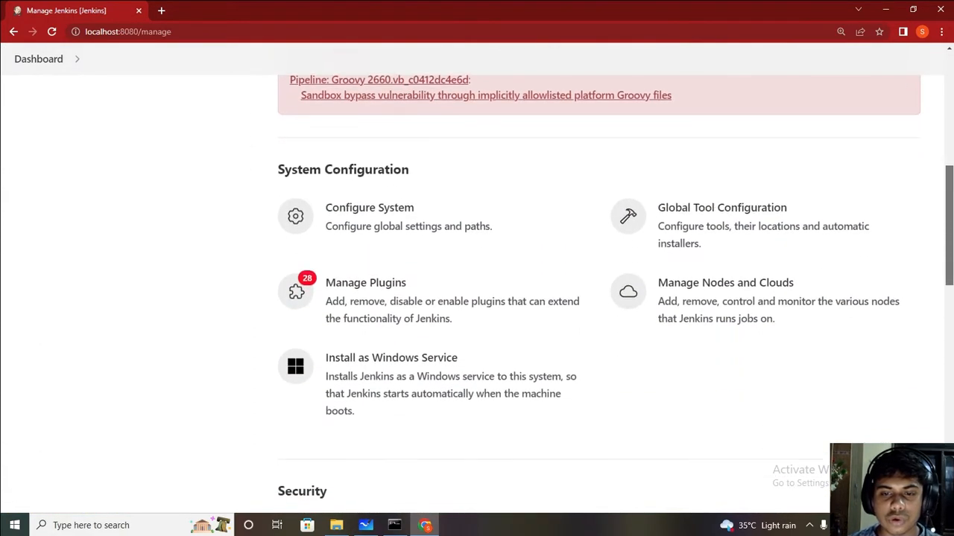
Step: Search the Available plugins for 'maven' and view the Maven Integration plugin's details page
click(398, 296)
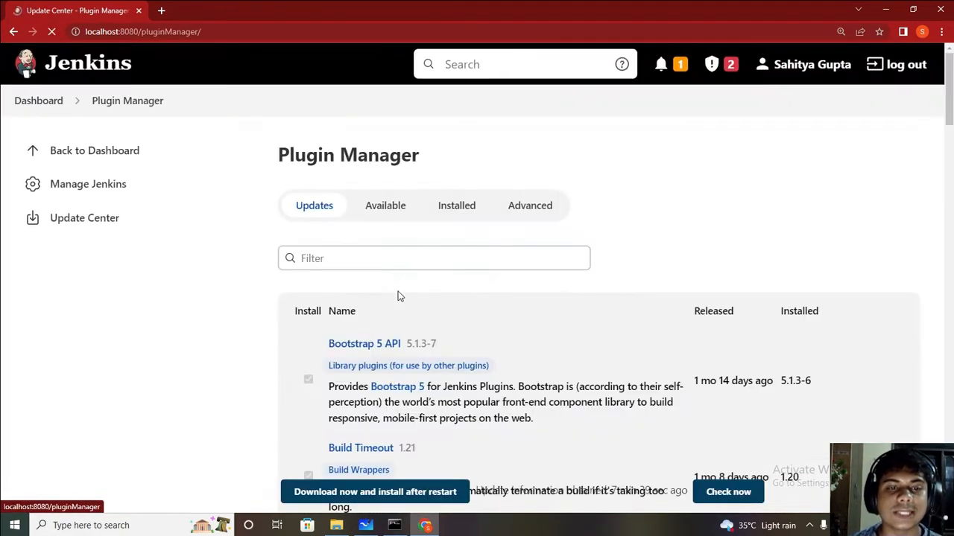
click(386, 211)
click(377, 261)
text(maven)
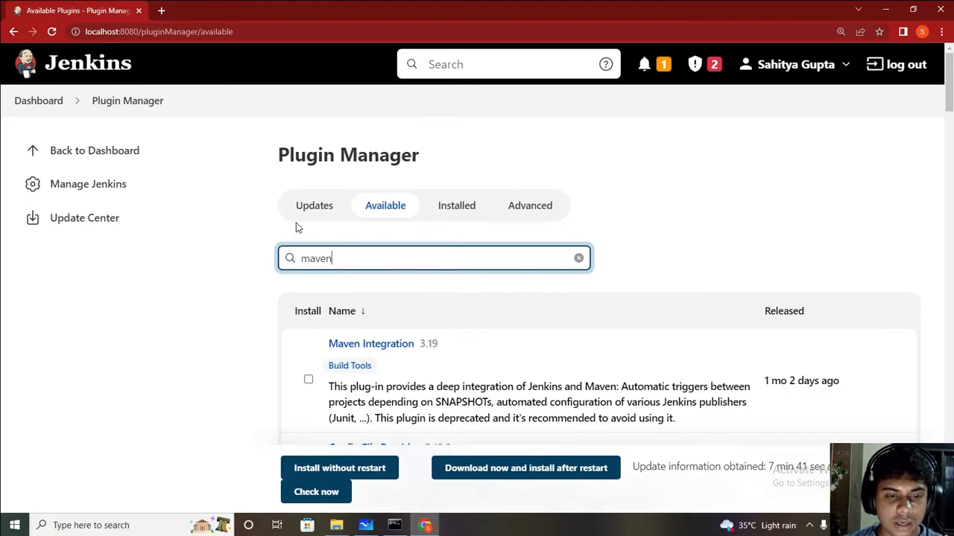
scroll(825, 197, down, 3)
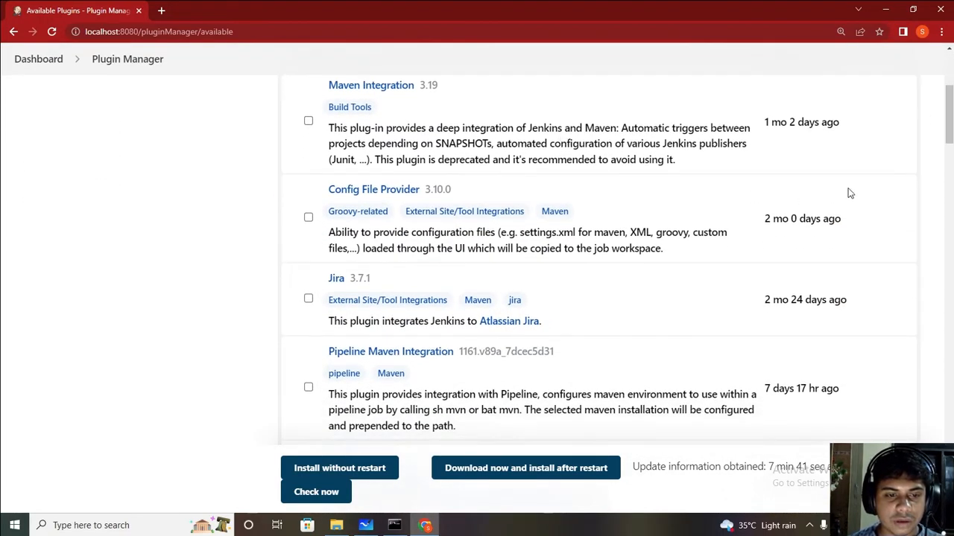
scroll(747, 163, up, 1)
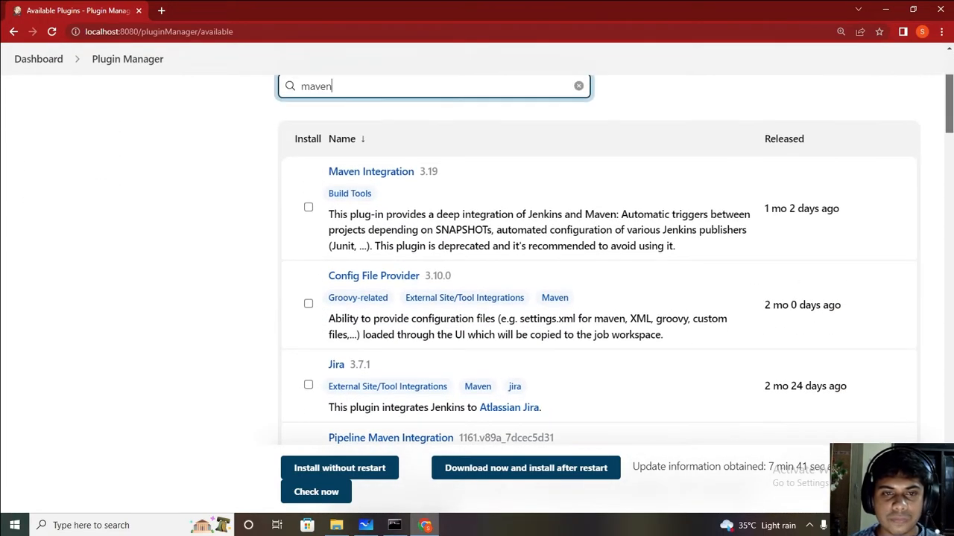
click(385, 174)
click(27, 18)
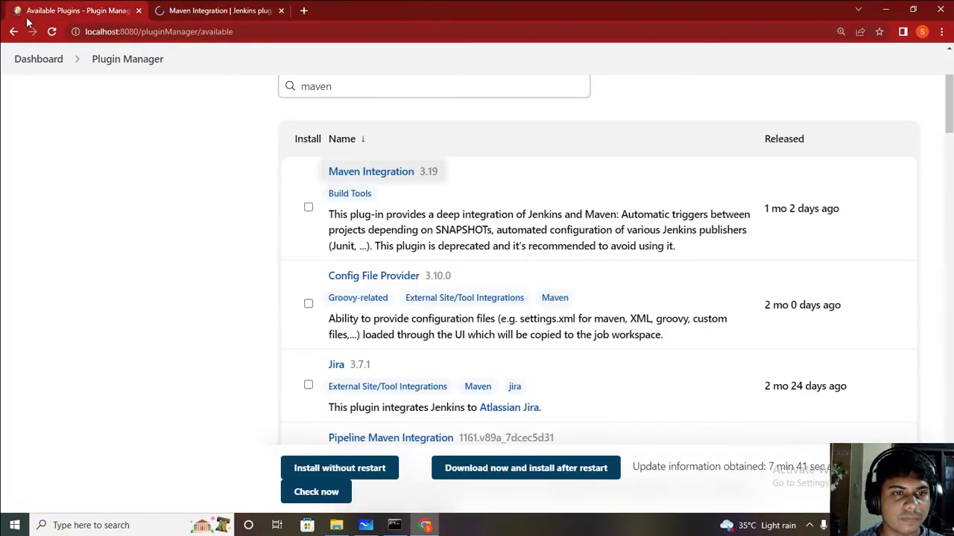
key(ctrl+Tab)
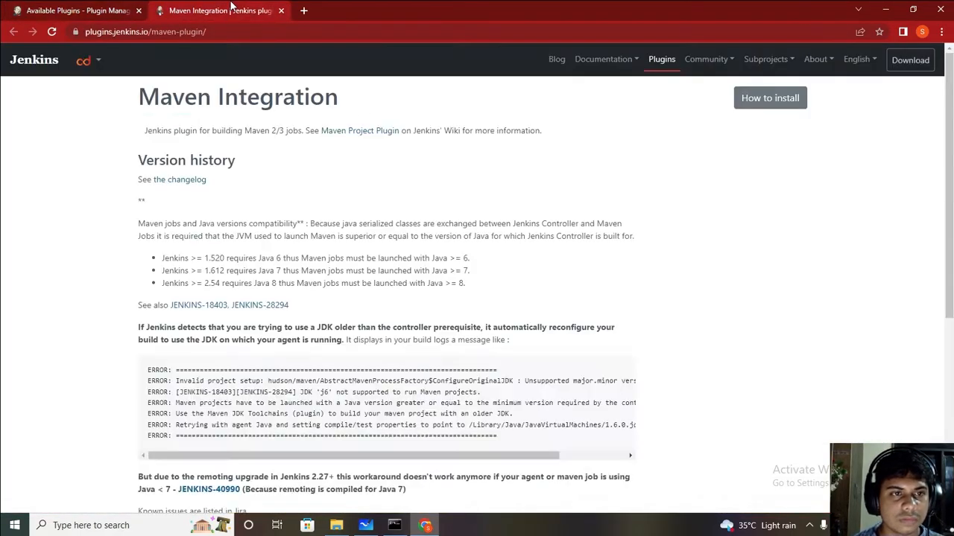
click(66, 8)
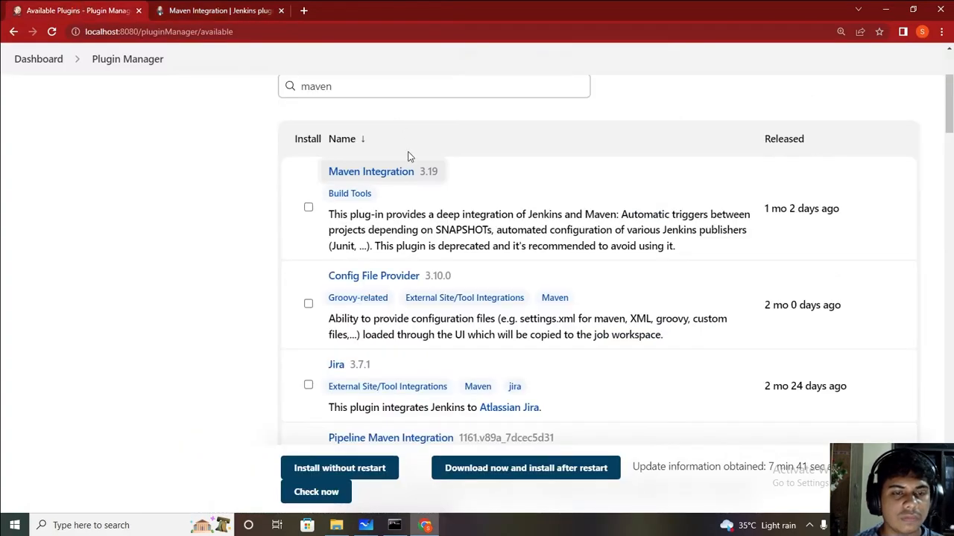
Step: Filter by Build Tools, close the extra detail tabs, and tick Maven Integration 3.19
click(348, 196)
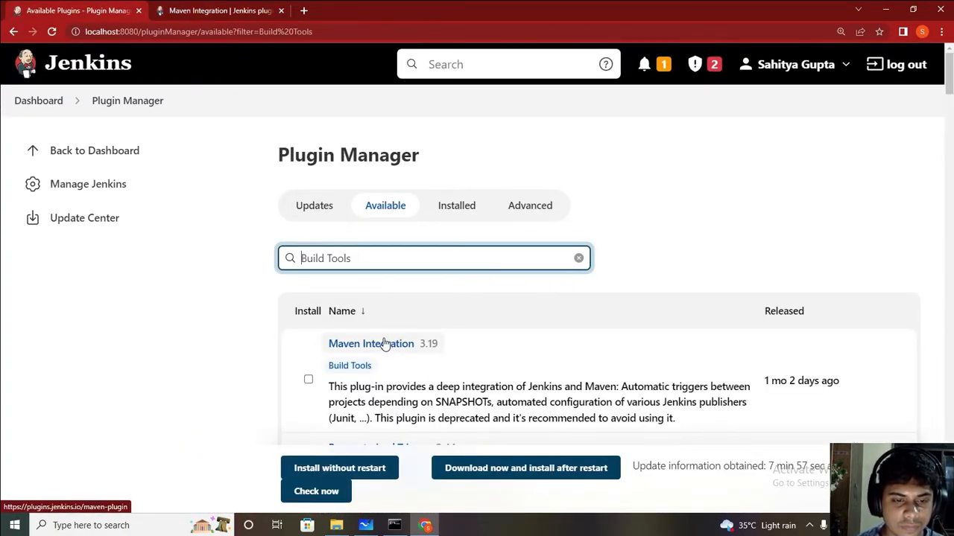
click(383, 342)
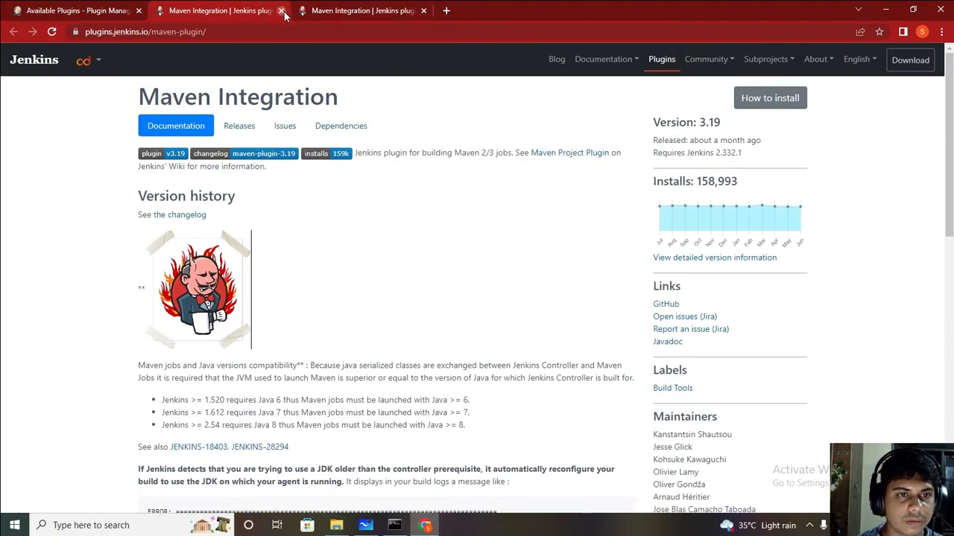
click(282, 11)
click(270, 10)
click(282, 10)
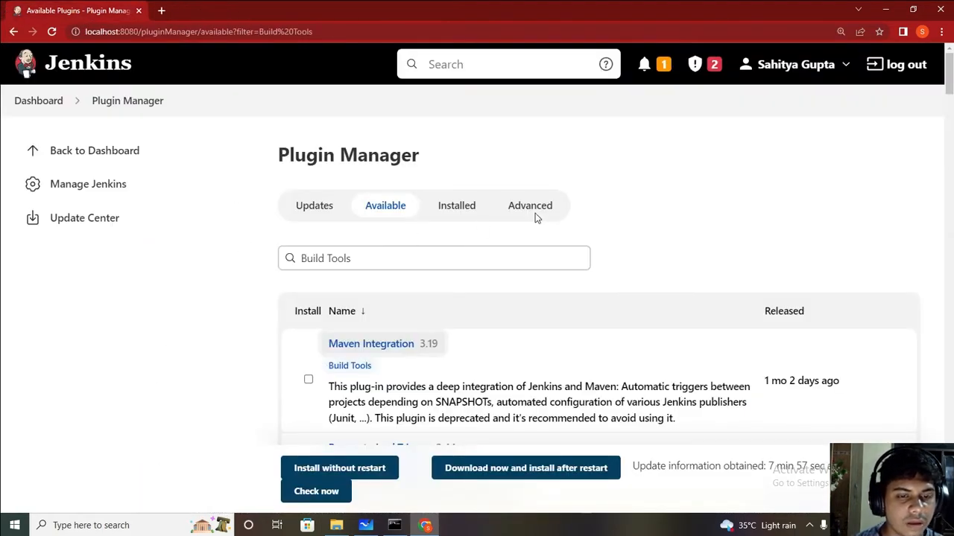
scroll(949, 99, down, 2)
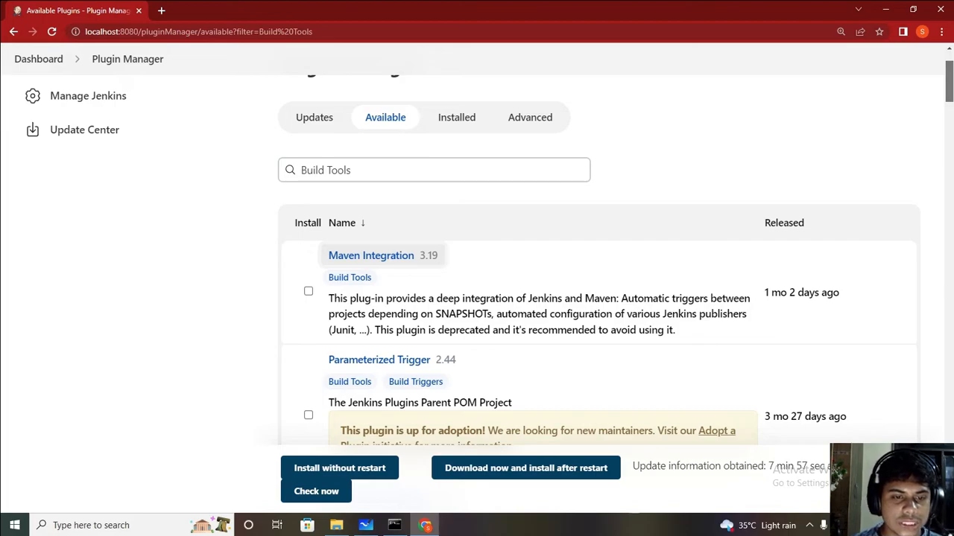
scroll(347, 211, down, 1)
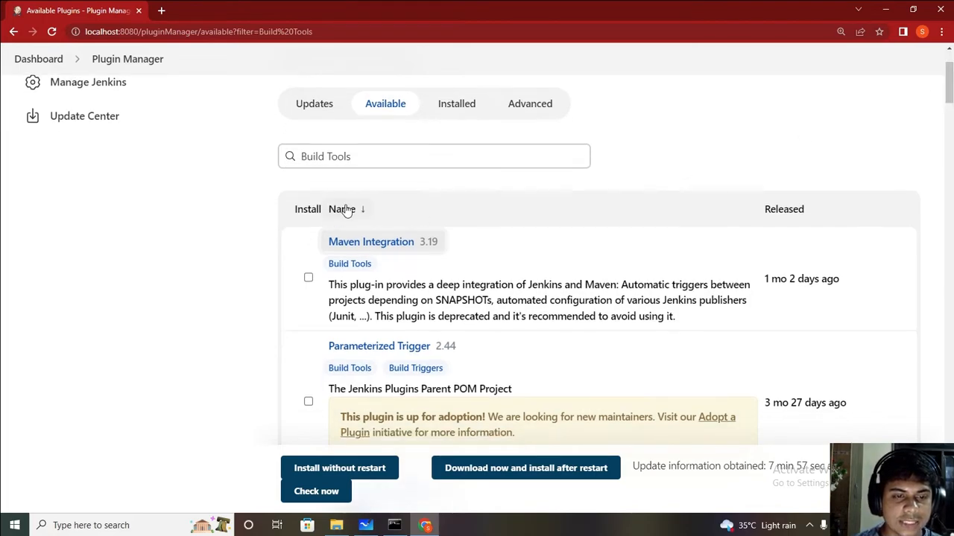
click(308, 278)
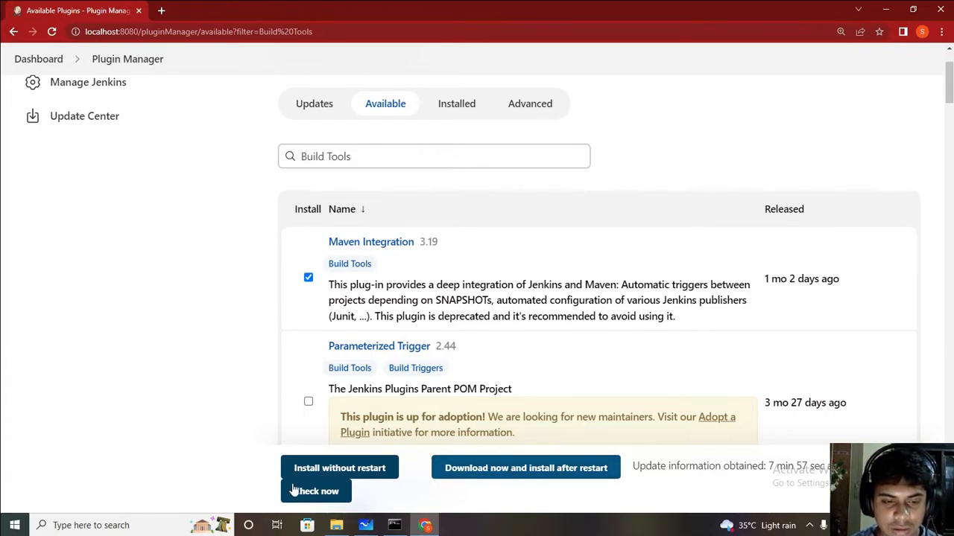
Step: Start 'Download now and install after restart' for the Maven Integration plugin
click(551, 469)
drag(948, 108, 949, 347)
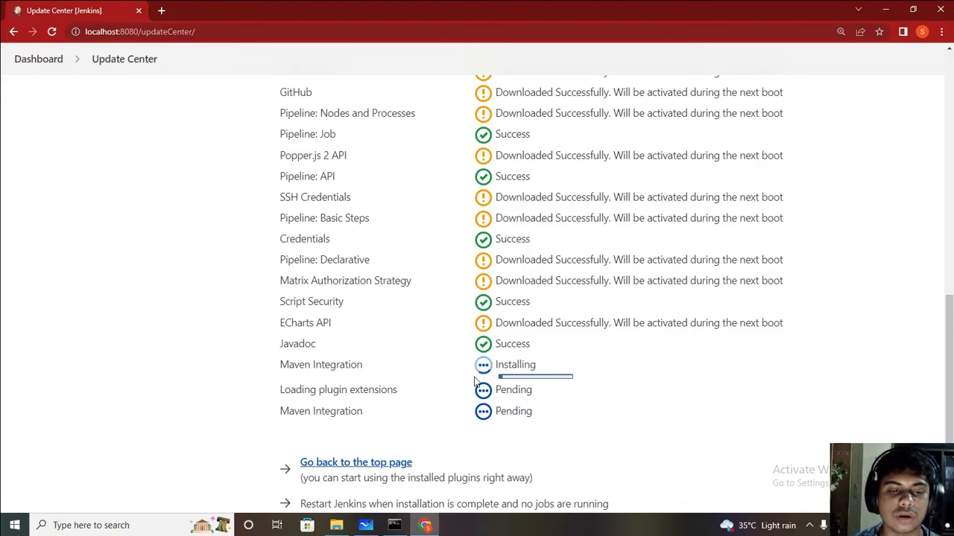
scroll(474, 382, down, 1)
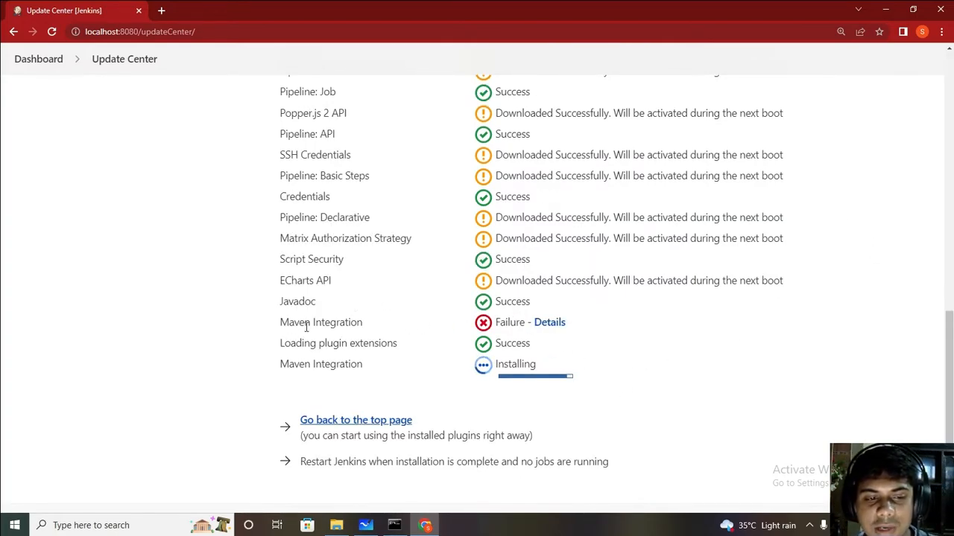
Step: Review the Update Center checks until Maven Integration shows as downloaded successfully
drag(282, 363, 364, 377)
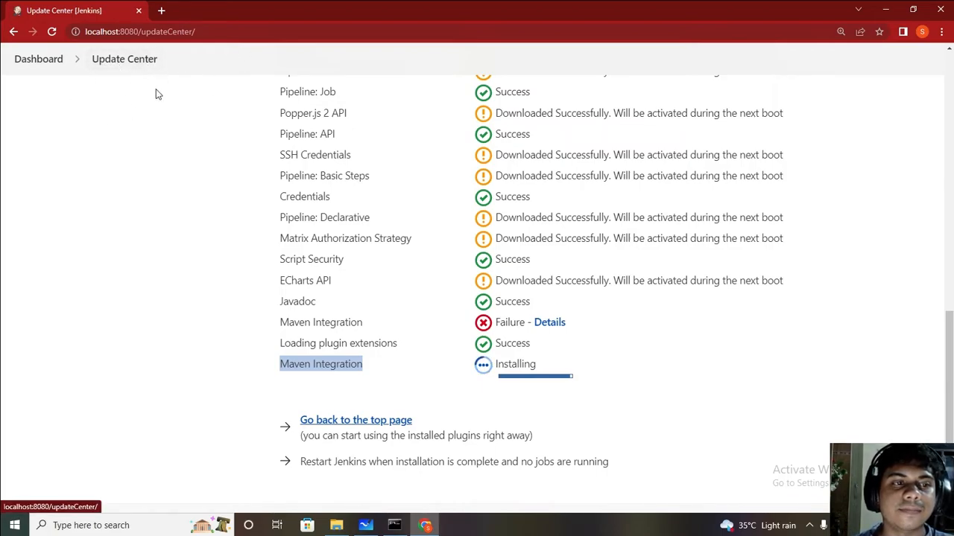
drag(948, 358, 948, 182)
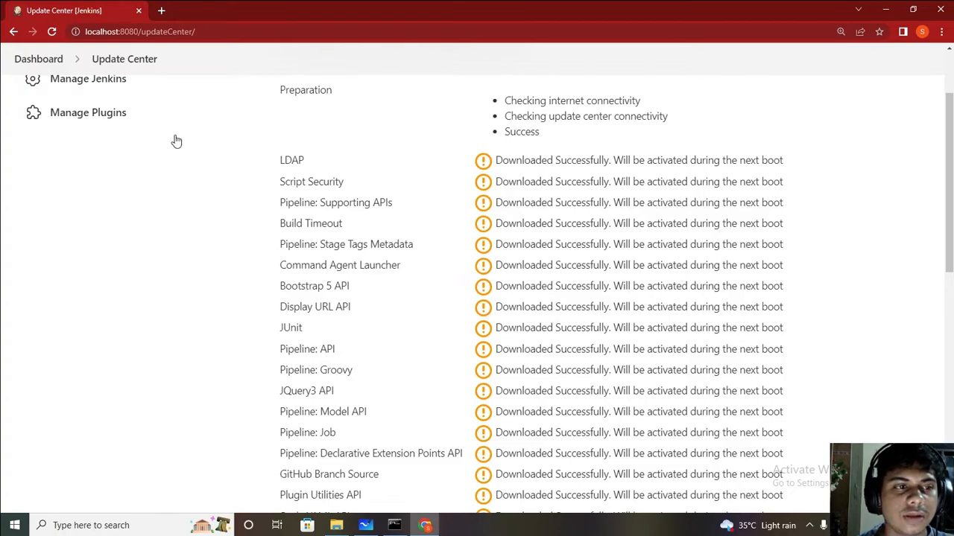
click(515, 119)
drag(542, 116, 639, 116)
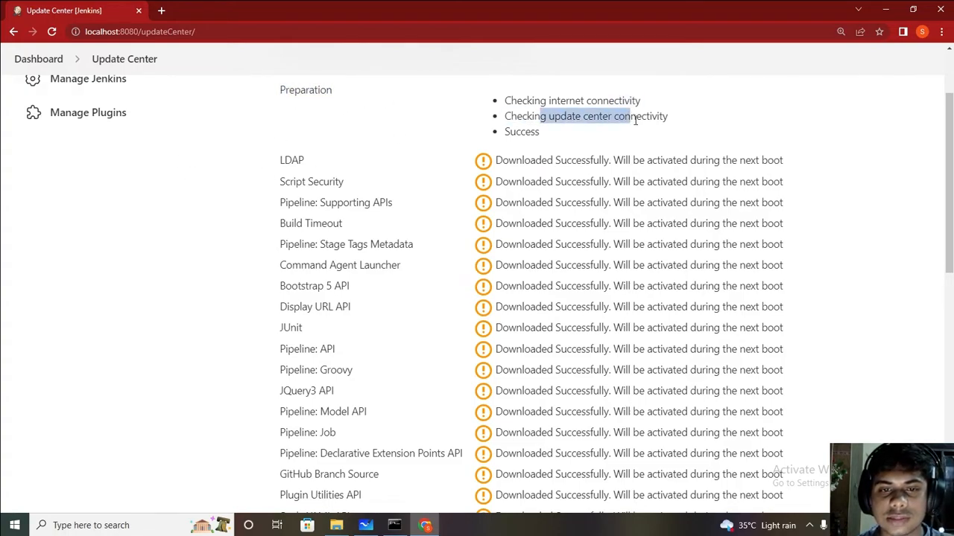
double_click(641, 116)
double_click(511, 133)
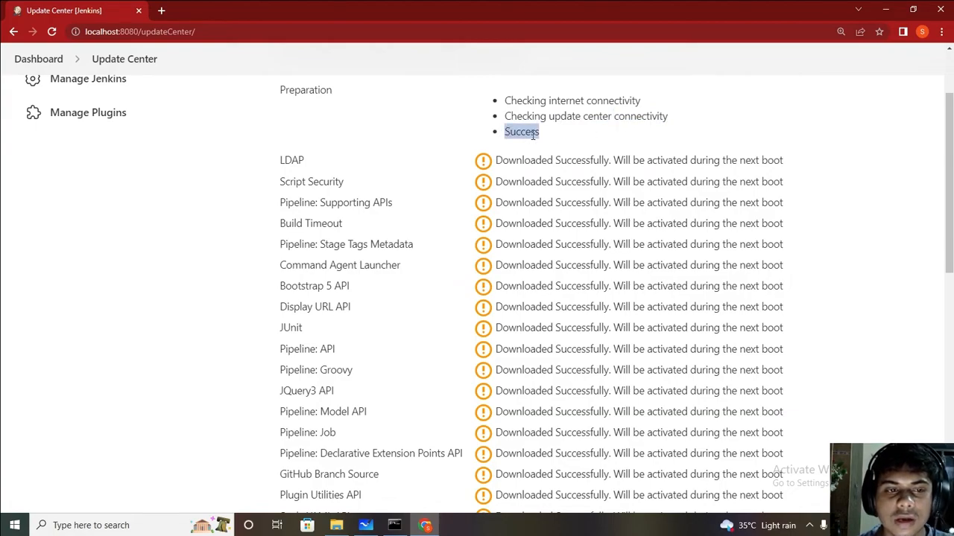
mouse_move(949, 183)
mouse_down()
mouse_move(948, 211)
mouse_move(949, 196)
mouse_up()
drag(494, 125, 947, 283)
scroll(948, 283, down, 1)
scroll(917, 343, down, 5)
click(578, 395)
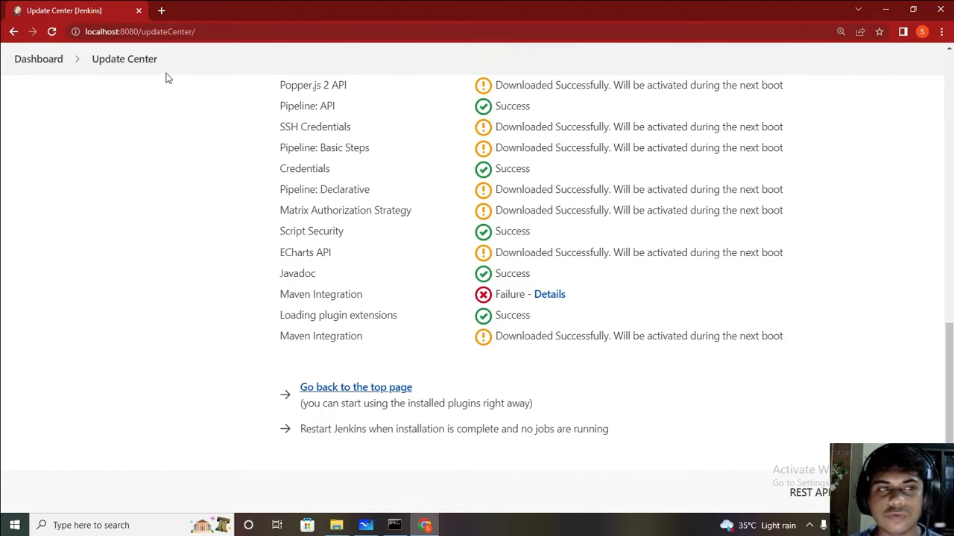
Step: Log out from the Dashboard and sign back in with the account's username and password
click(30, 60)
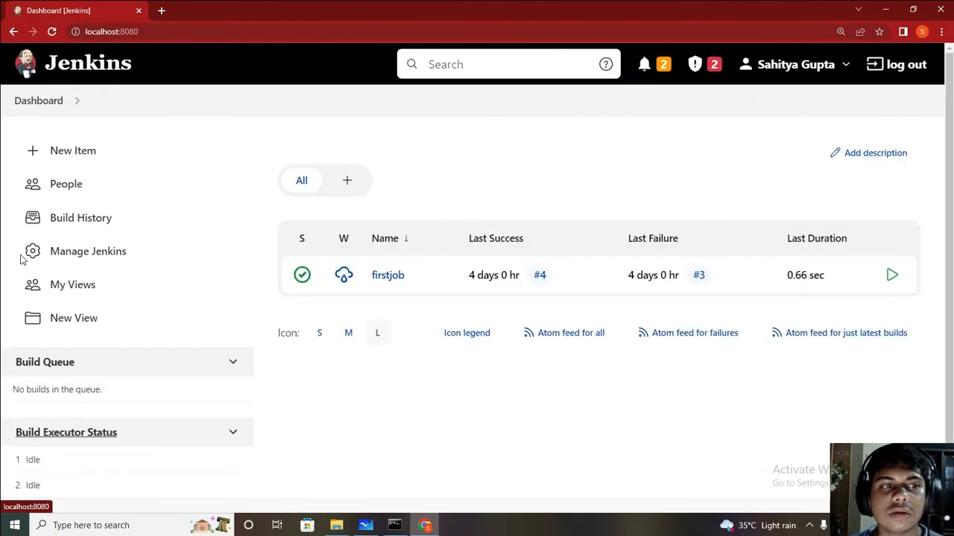
click(899, 68)
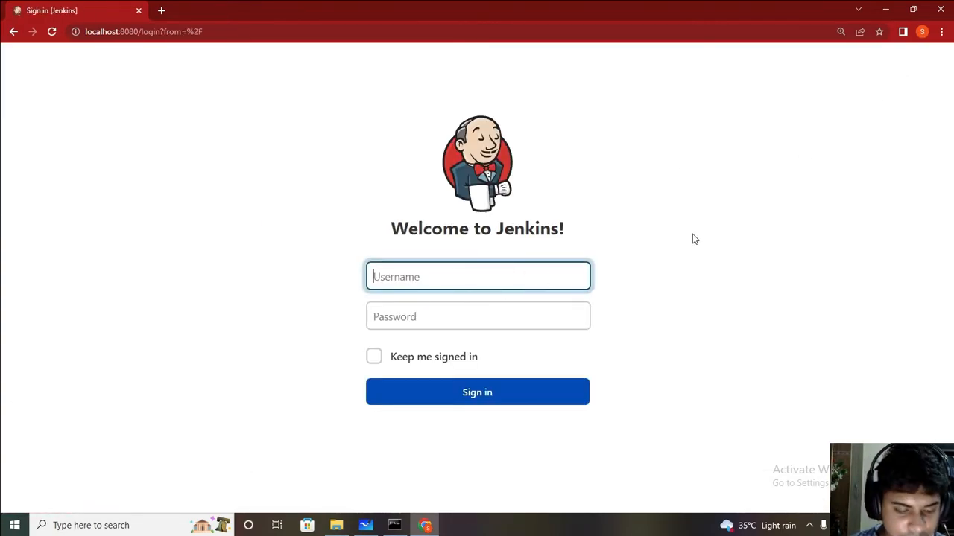
text(sa)
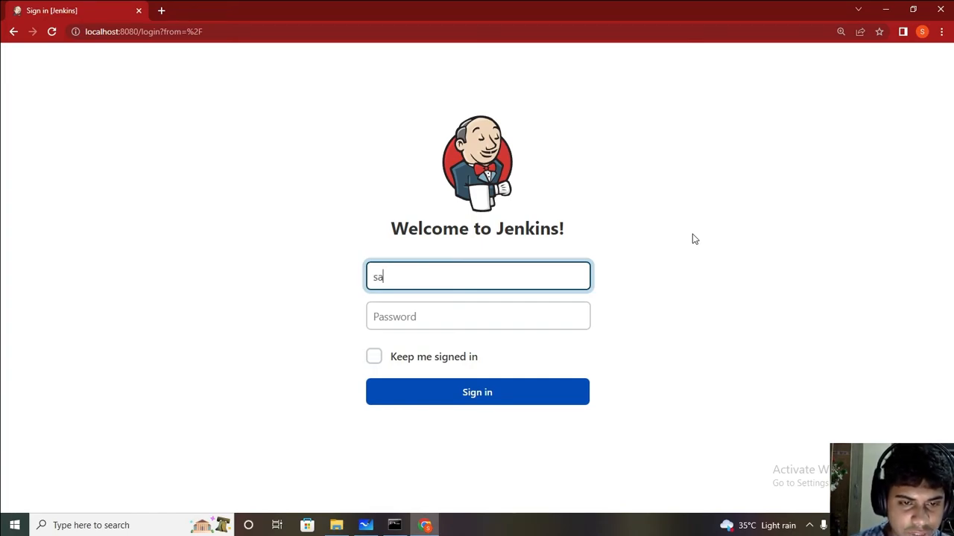
text(hitya)
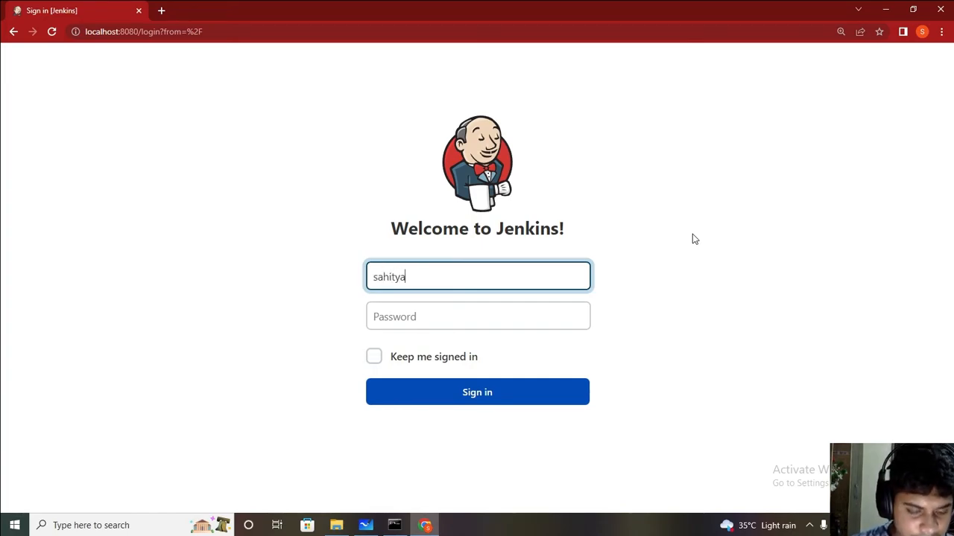
text(gupta2)
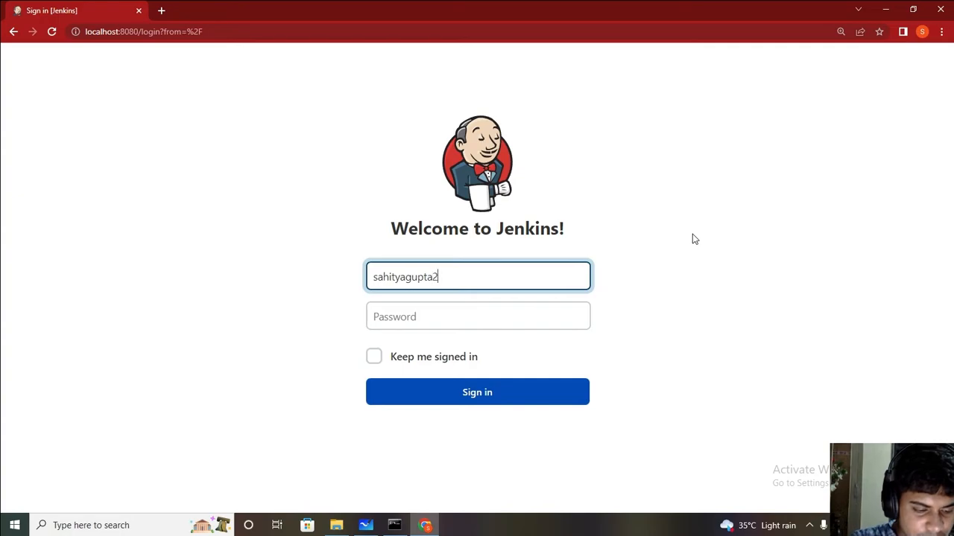
text(5)
click(515, 318)
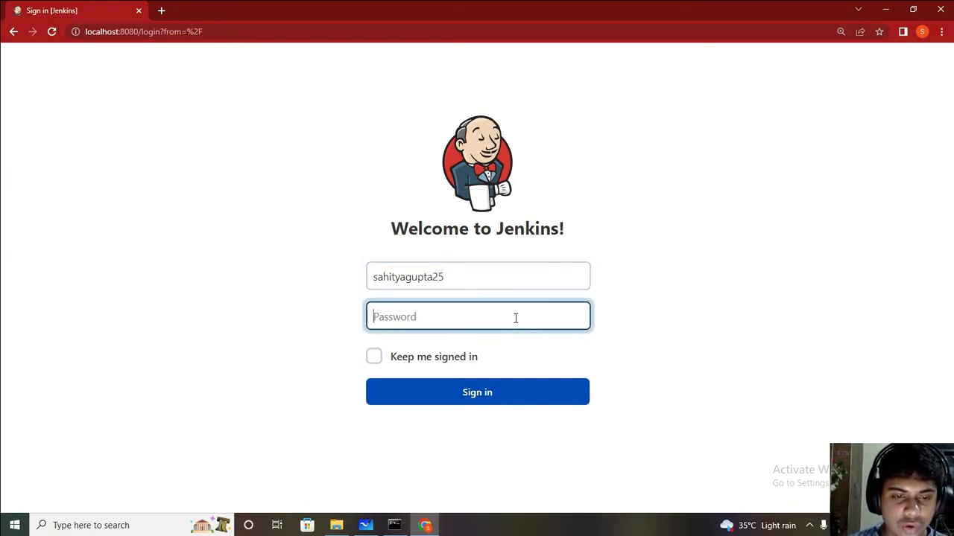
text(•••••••)
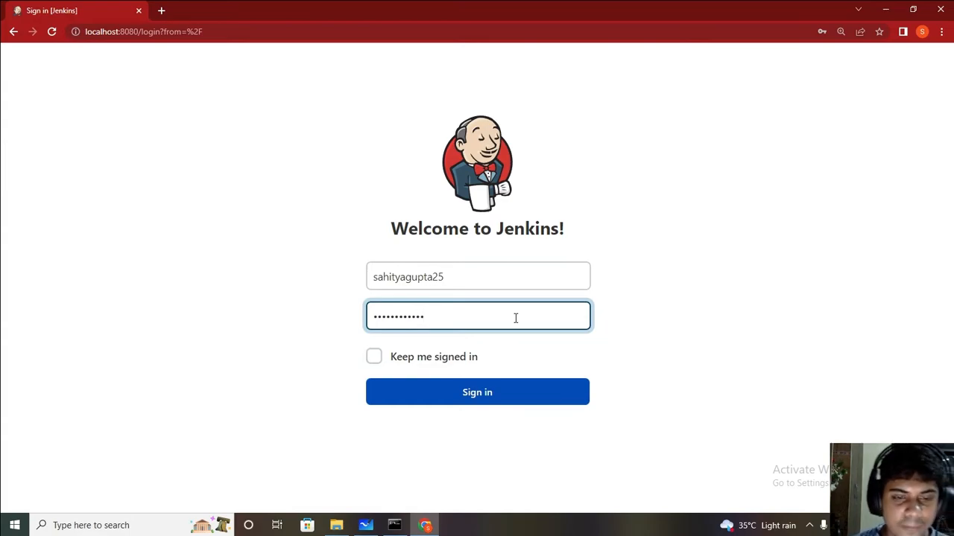
click(468, 392)
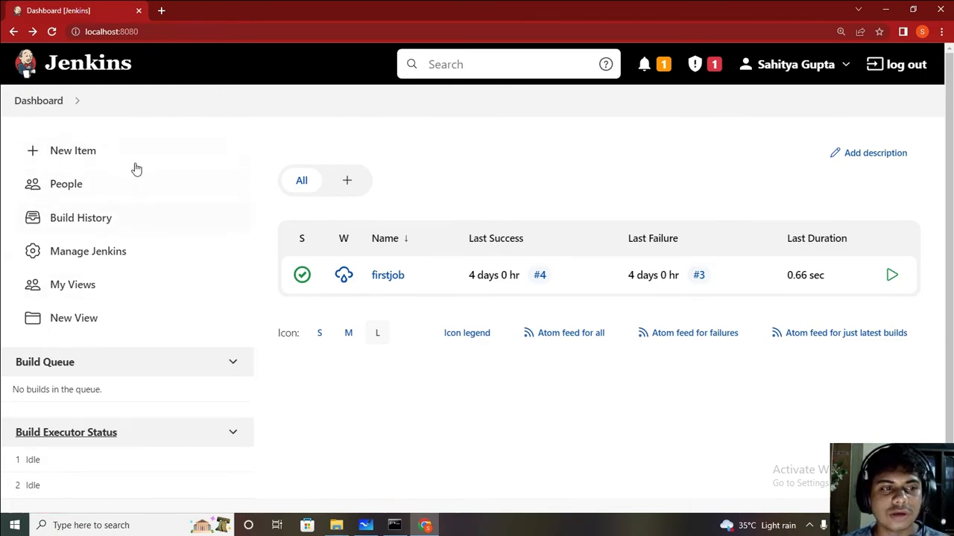
Step: Open New Item and confirm Maven project is listed among Freestyle, Pipeline and Multi-configuration types
click(86, 152)
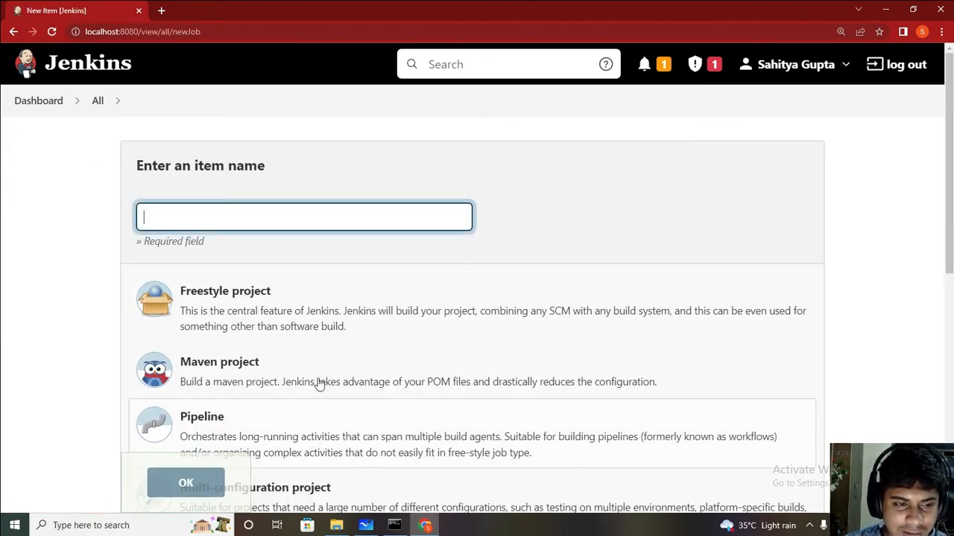
scroll(202, 393, down, 1)
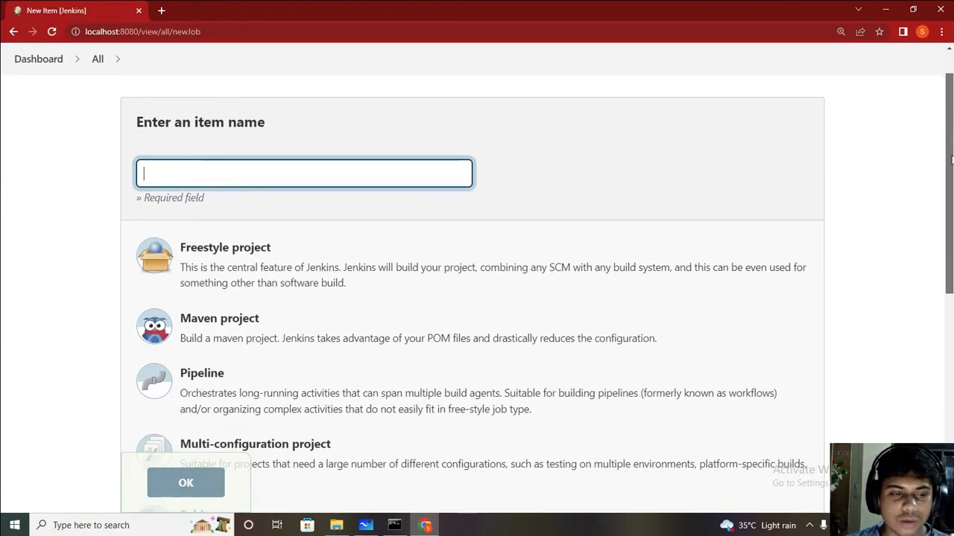
scroll(202, 394, down, 3)
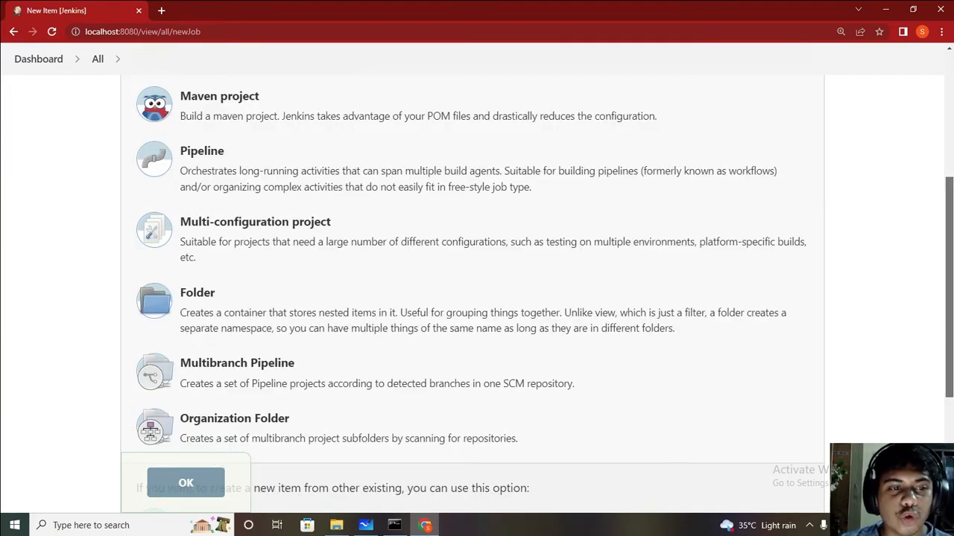
scroll(803, 191, up, 2)
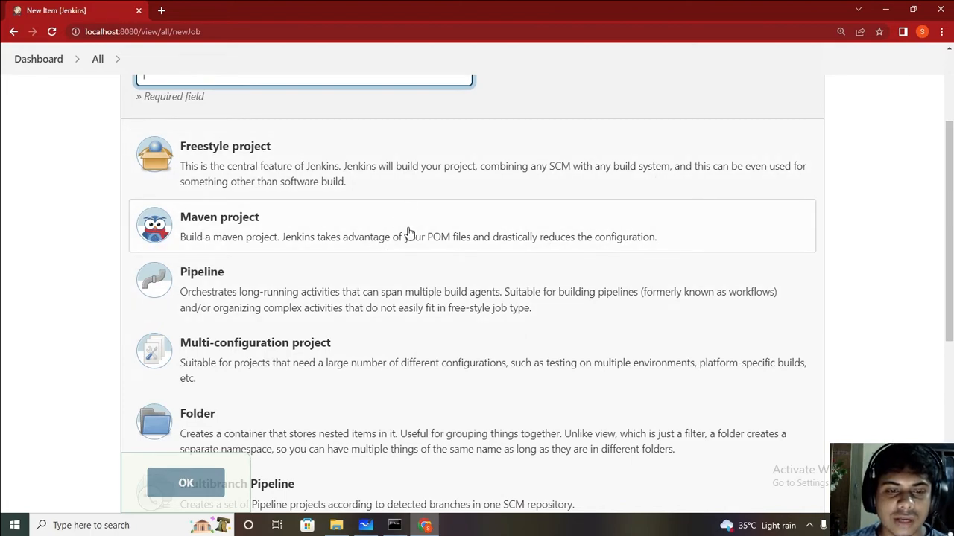
scroll(415, 285, down, 4)
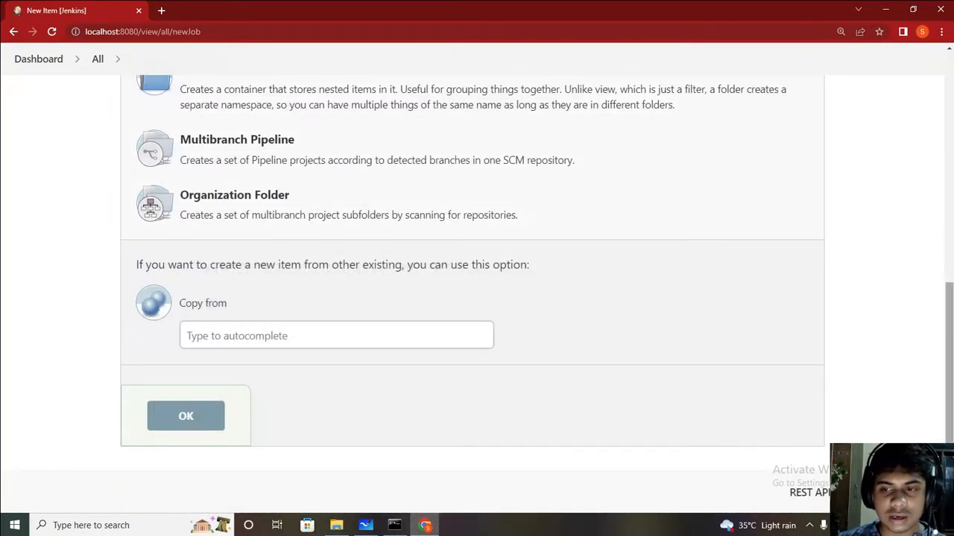
click(186, 443)
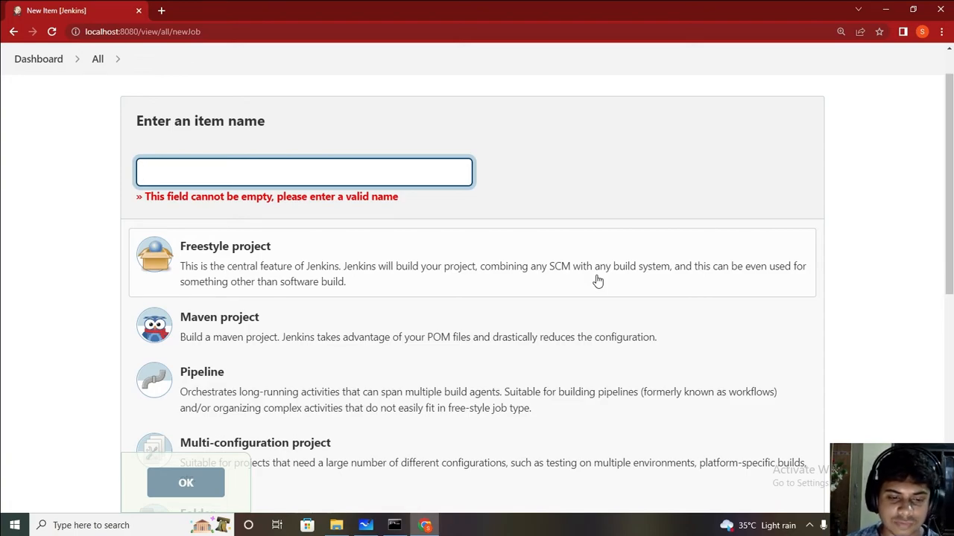
Step: Go back to the Jenkins Dashboard and check that firstjob is still listed
click(49, 61)
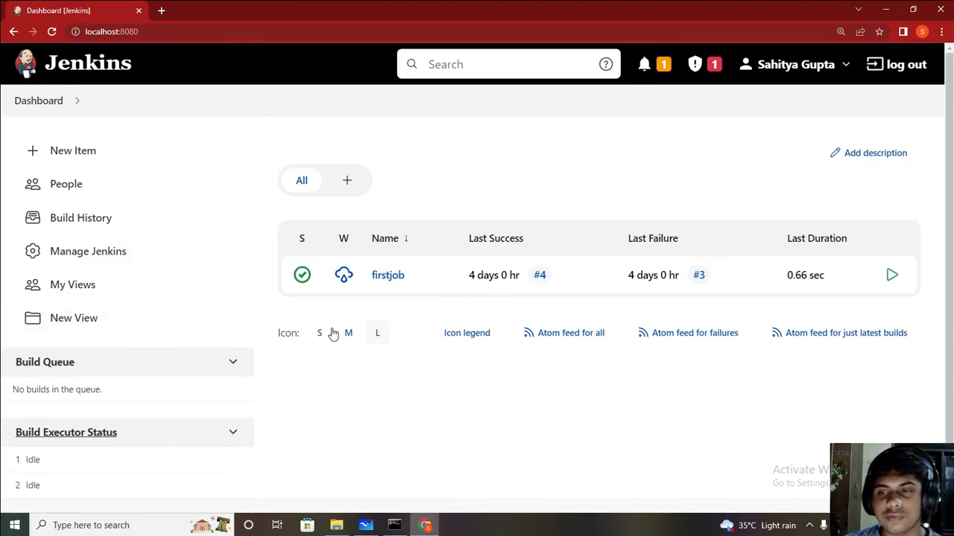
scroll(477, 298, down, 1)
scroll(477, 298, up, 1)
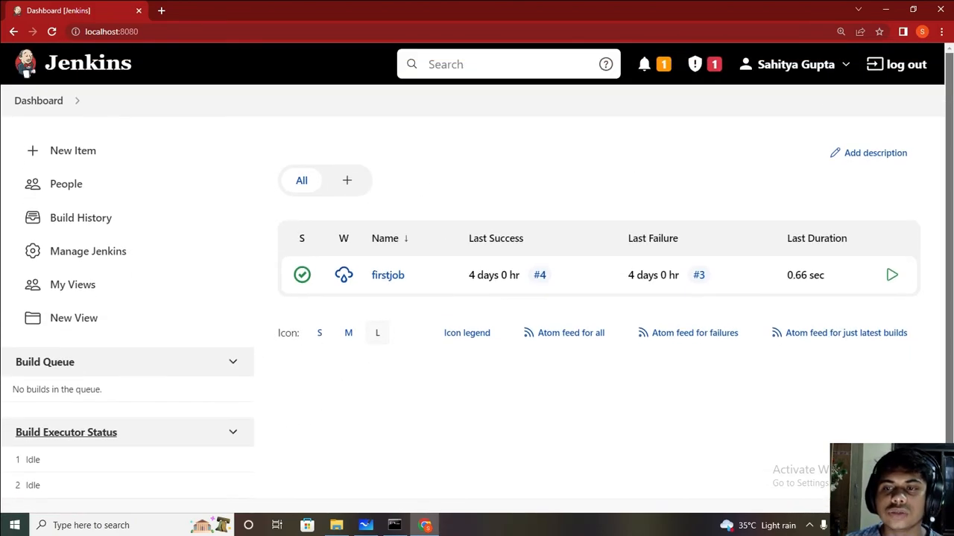